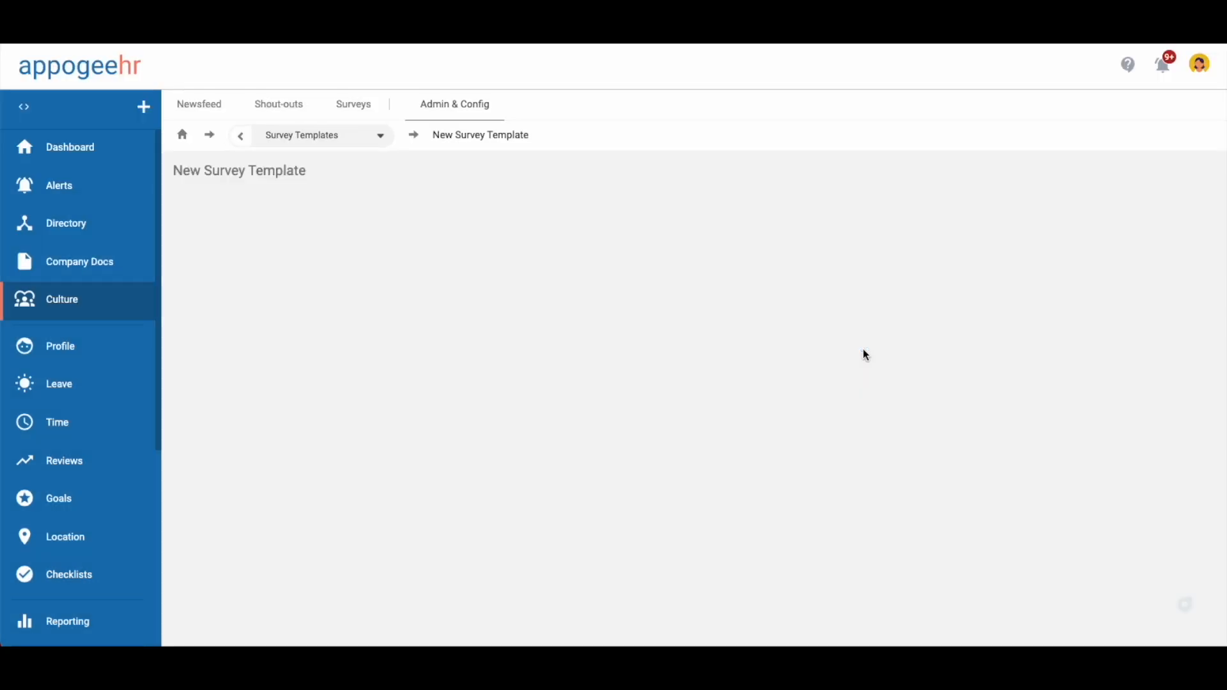
Name the template Pulse Survey and add a Last month section that uses the Sentiment answer group
{"action": "left_click", "coordinate": [403, 312]}
{"action": "type", "text": "Pulse Survey"}
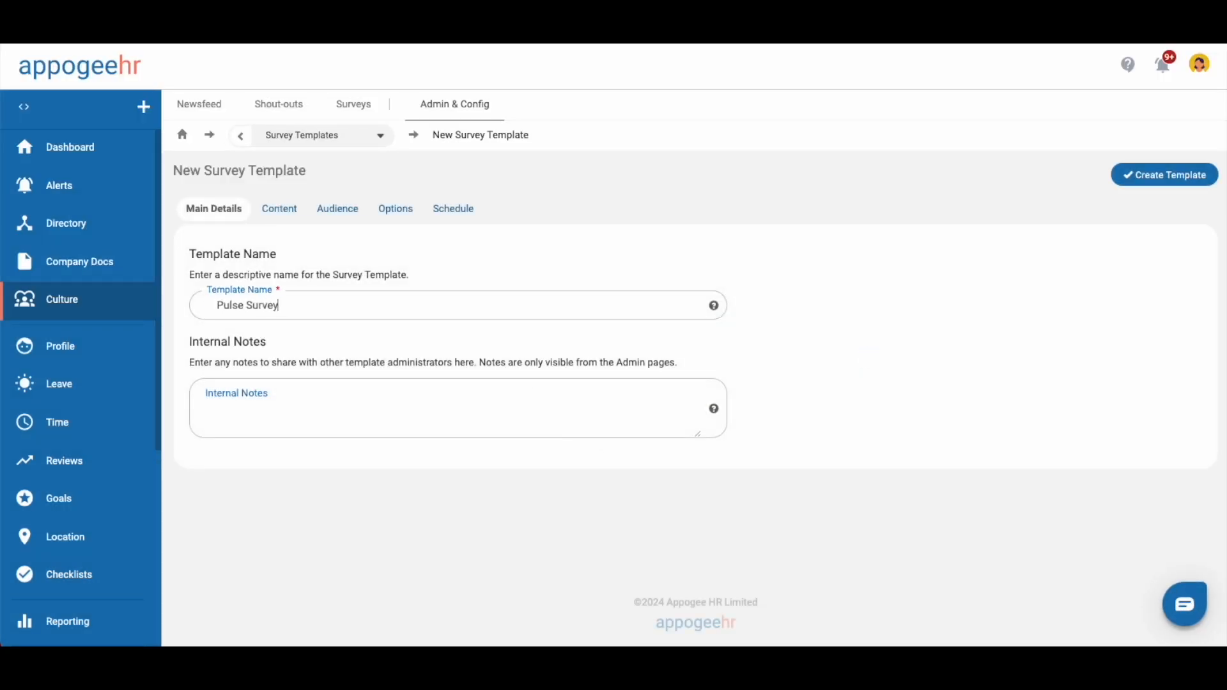
{"action": "left_click", "coordinate": [281, 210]}
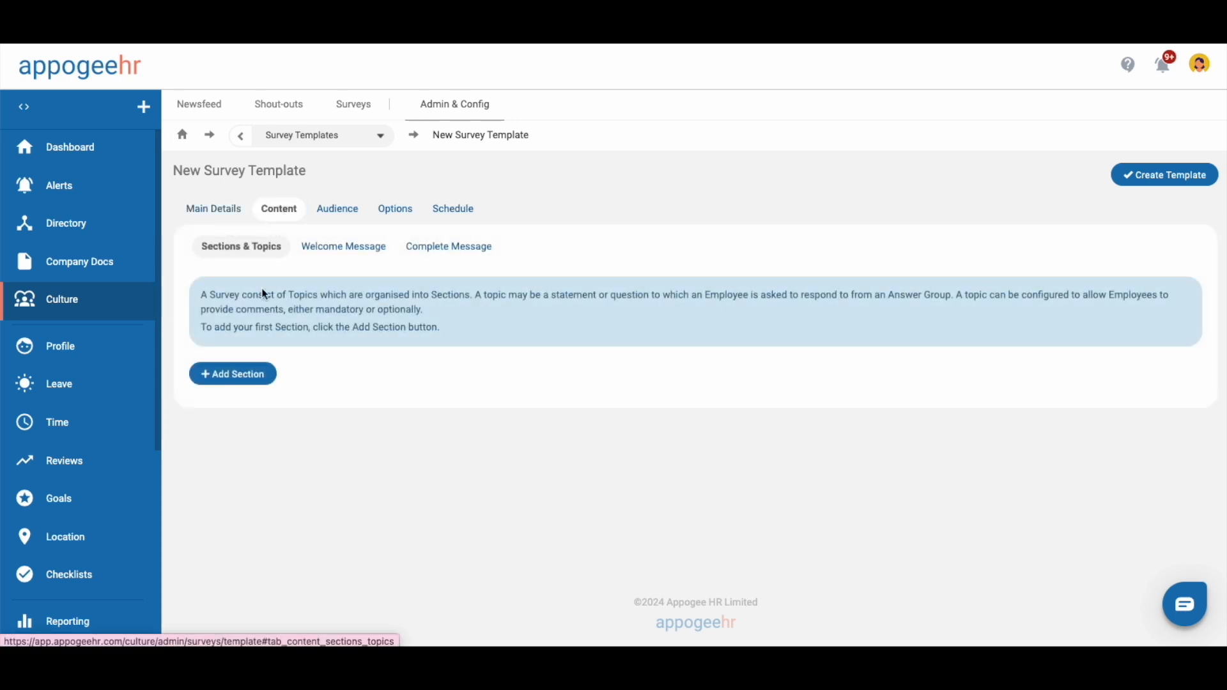
{"action": "left_click", "coordinate": [243, 375]}
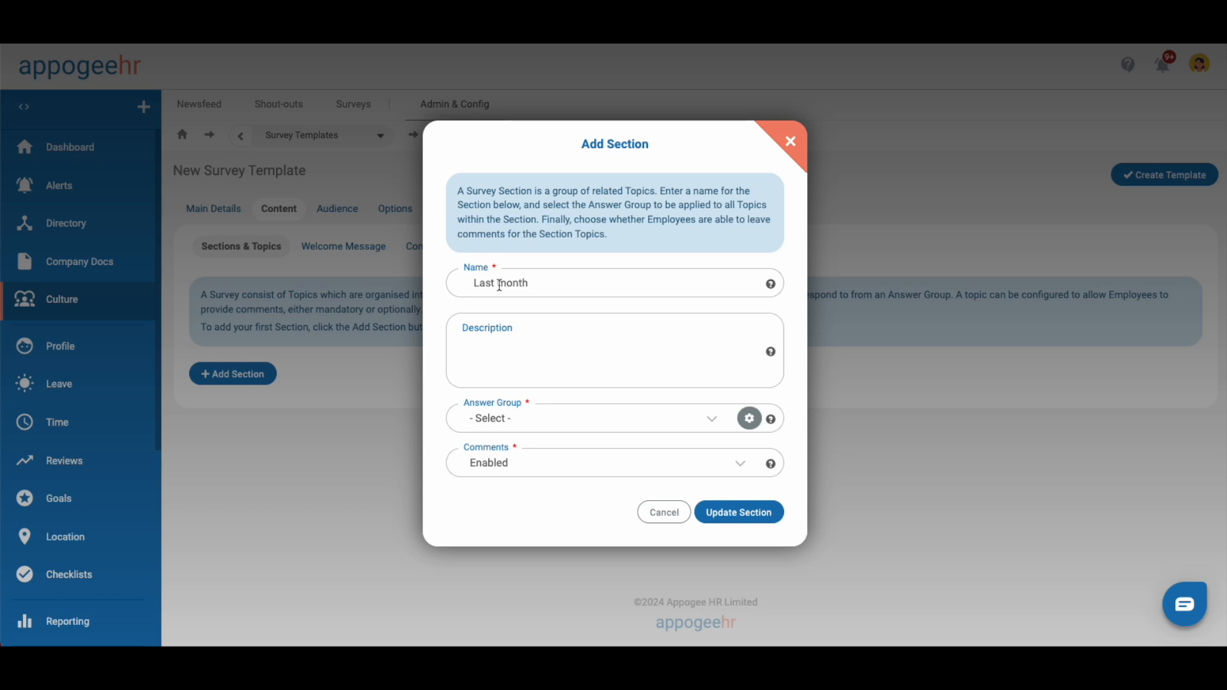
{"action": "left_click", "coordinate": [551, 413]}
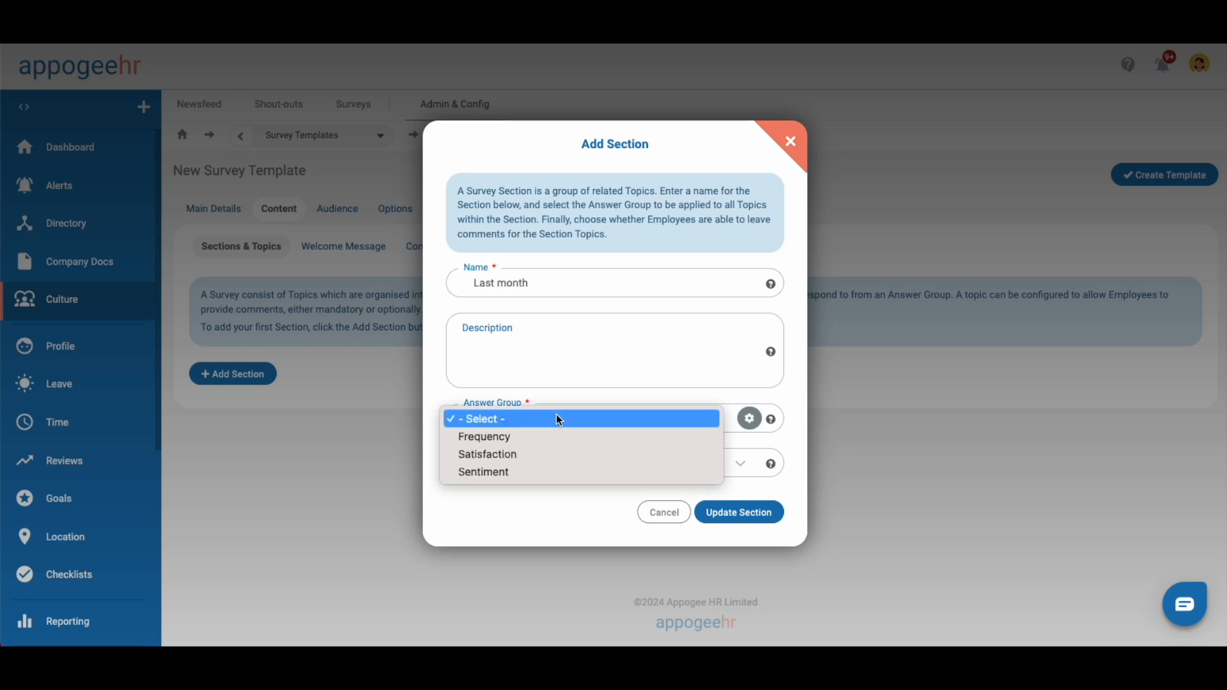
{"action": "left_click", "coordinate": [536, 471]}
{"action": "left_click", "coordinate": [510, 363]}
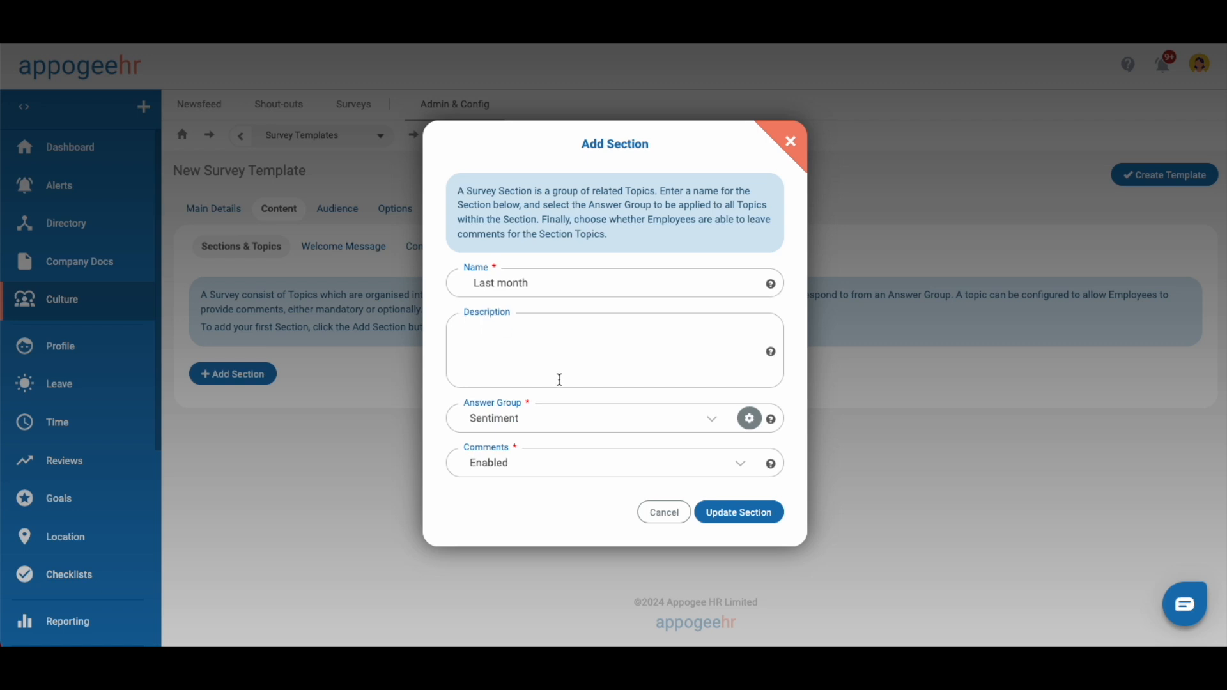
{"action": "left_click", "coordinate": [729, 509]}
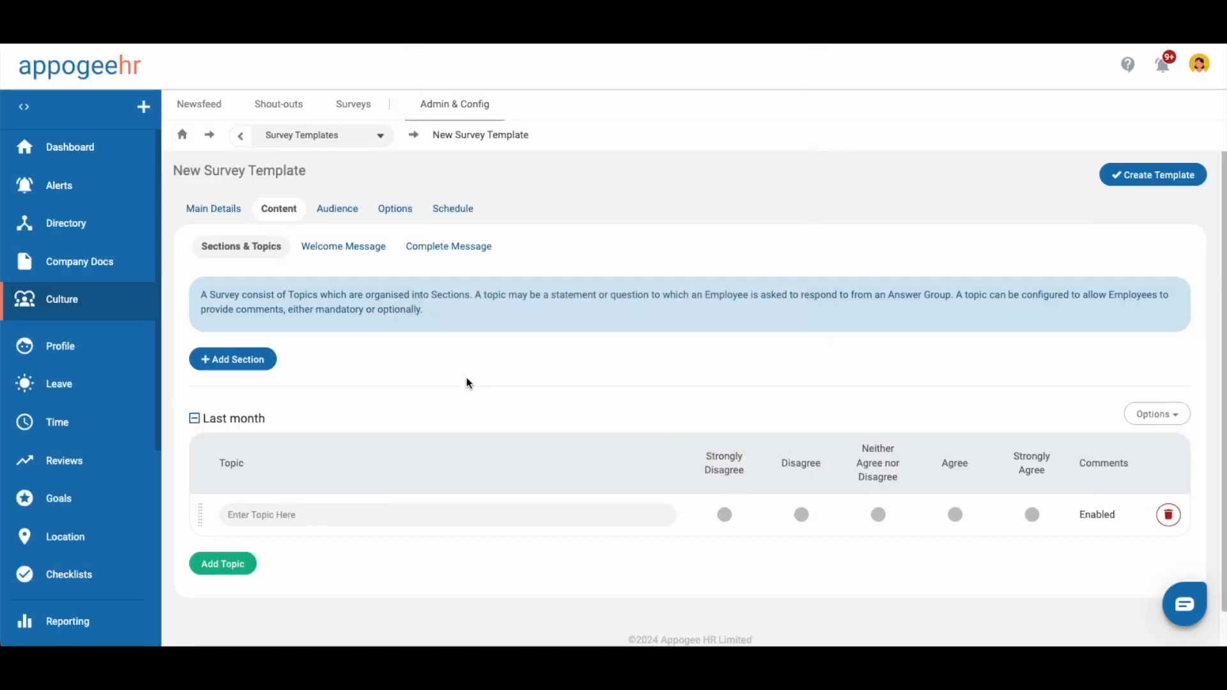
Add the topics "In the last month I have enjoyed my work", "... had a good work life balance" and "... had adequate breaks / rest"
{"action": "scroll", "coordinate": [466, 382], "scroll_direction": "down", "scroll_amount": 1}
{"action": "left_click", "coordinate": [346, 487]}
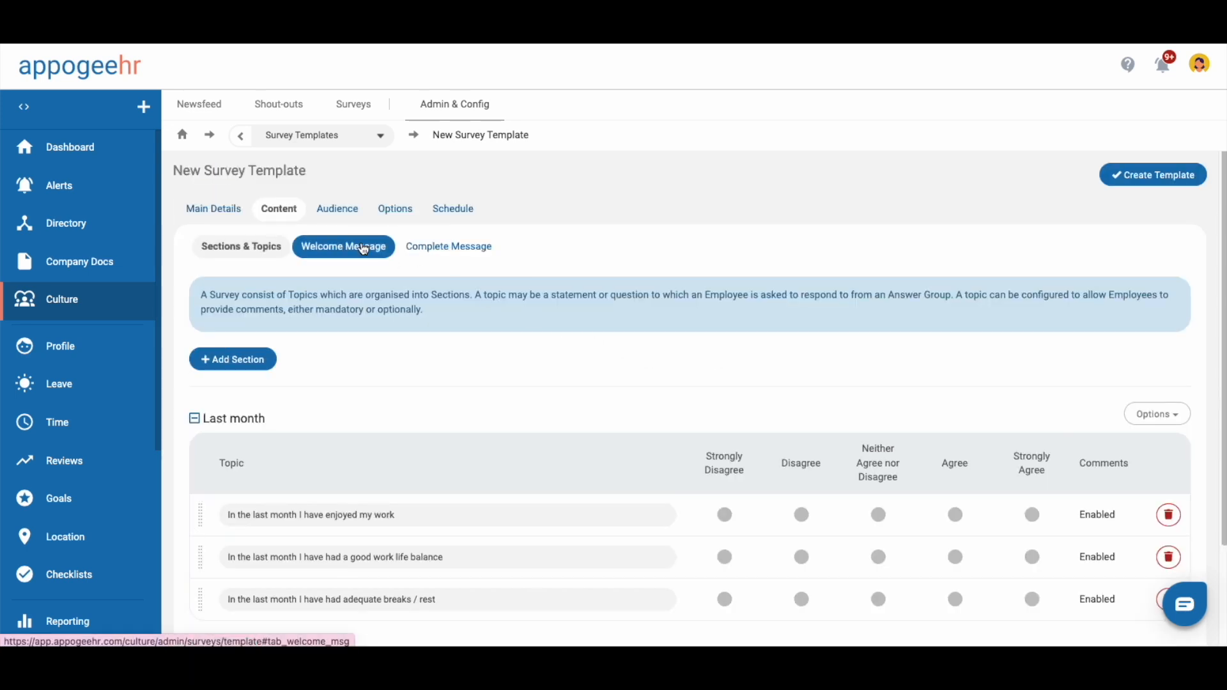
Write a custom welcome message introducing the monthly pulse survey, asking employees to reflect on the last month and answer truthfully, since answers are anonymous
{"action": "left_click", "coordinate": [364, 249]}
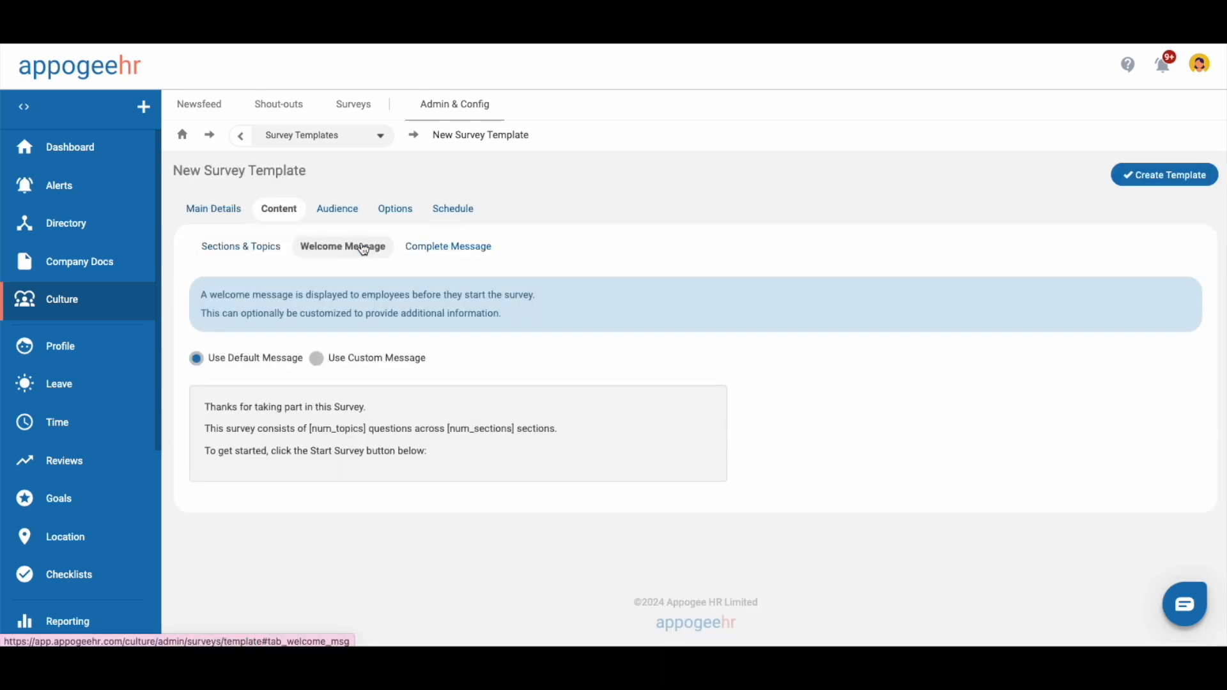
{"action": "left_click", "coordinate": [364, 357]}
{"action": "type", "text": "W"}
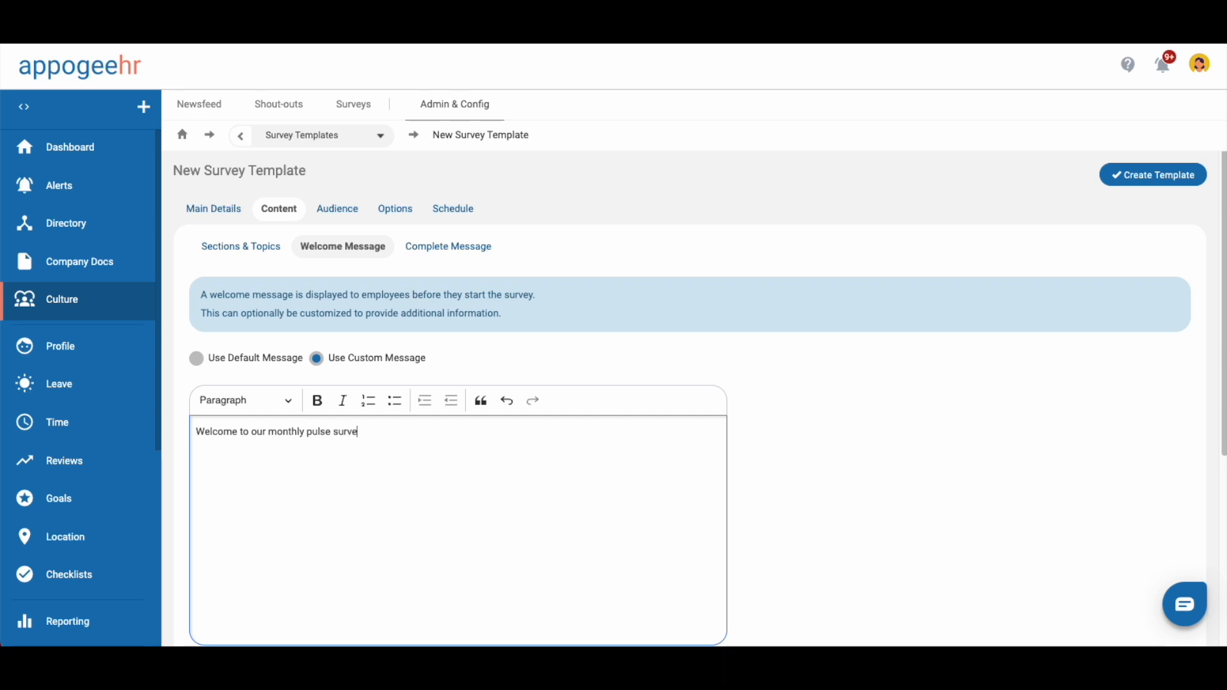
{"action": "type", "text": "aire will as you to reflect on the last month an"}
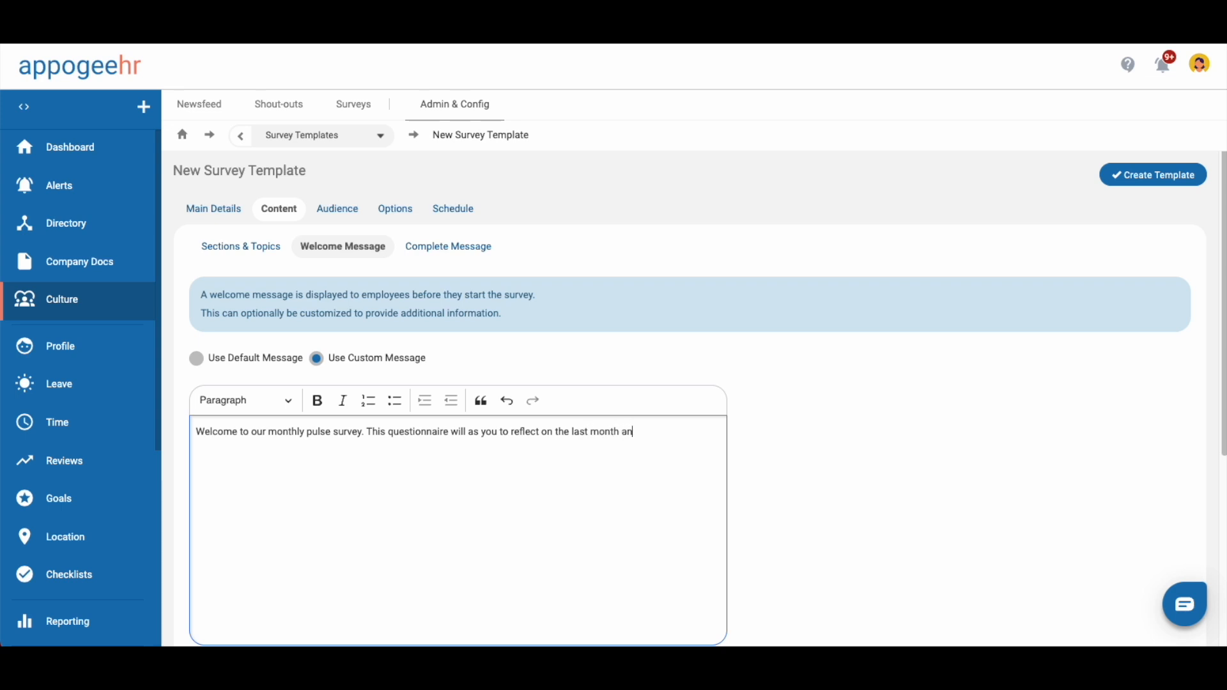
{"action": "type", "text": " comments about you"}
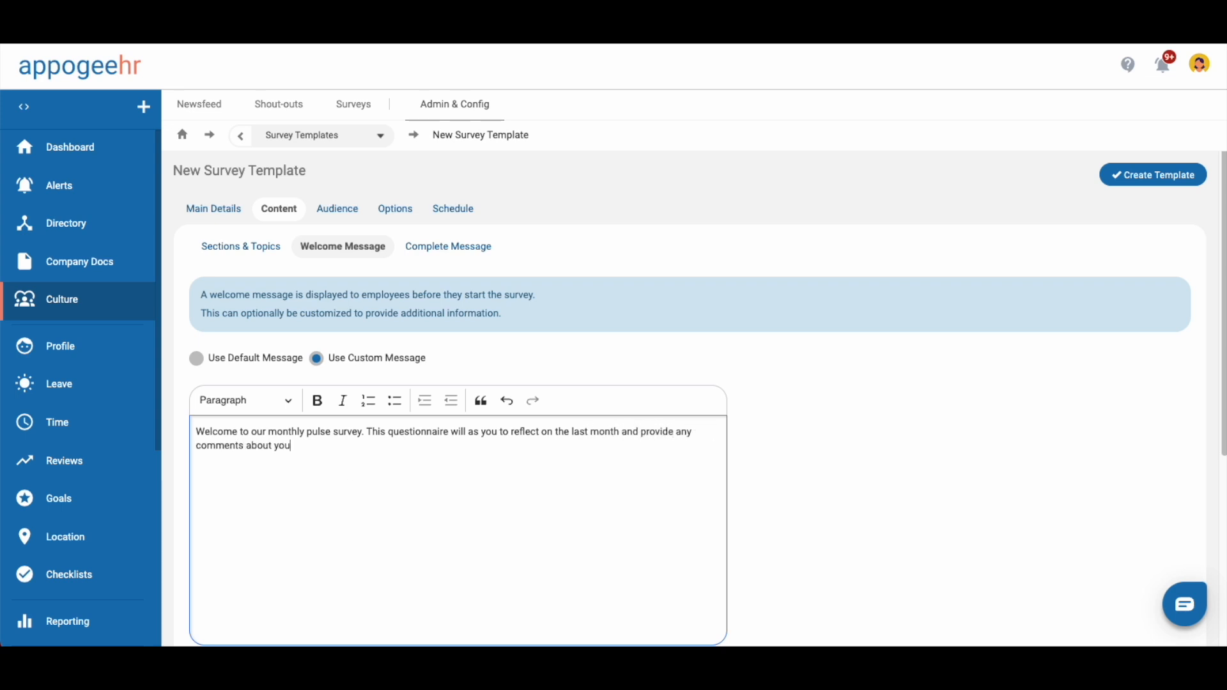
{"action": "type", "text": "Please answ"}
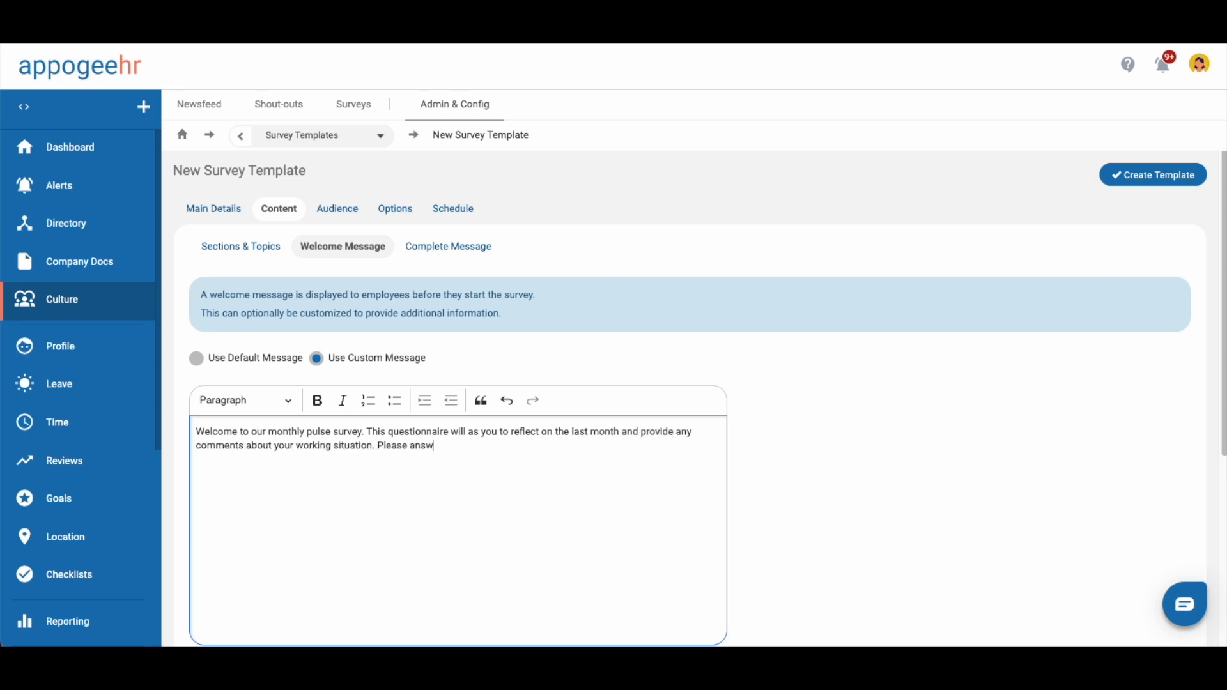
{"action": "type", "text": "er this as possible - your answers are anonymous."}
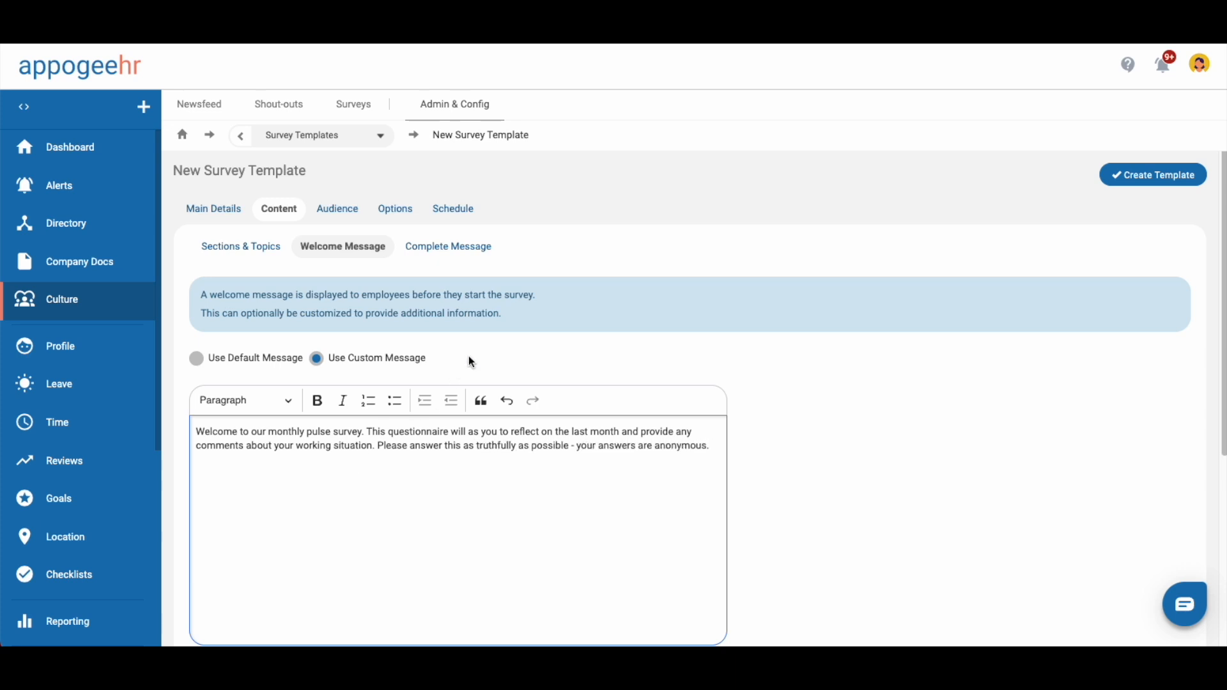
{"action": "scroll", "coordinate": [623, 316], "scroll_direction": "down", "scroll_amount": 1}
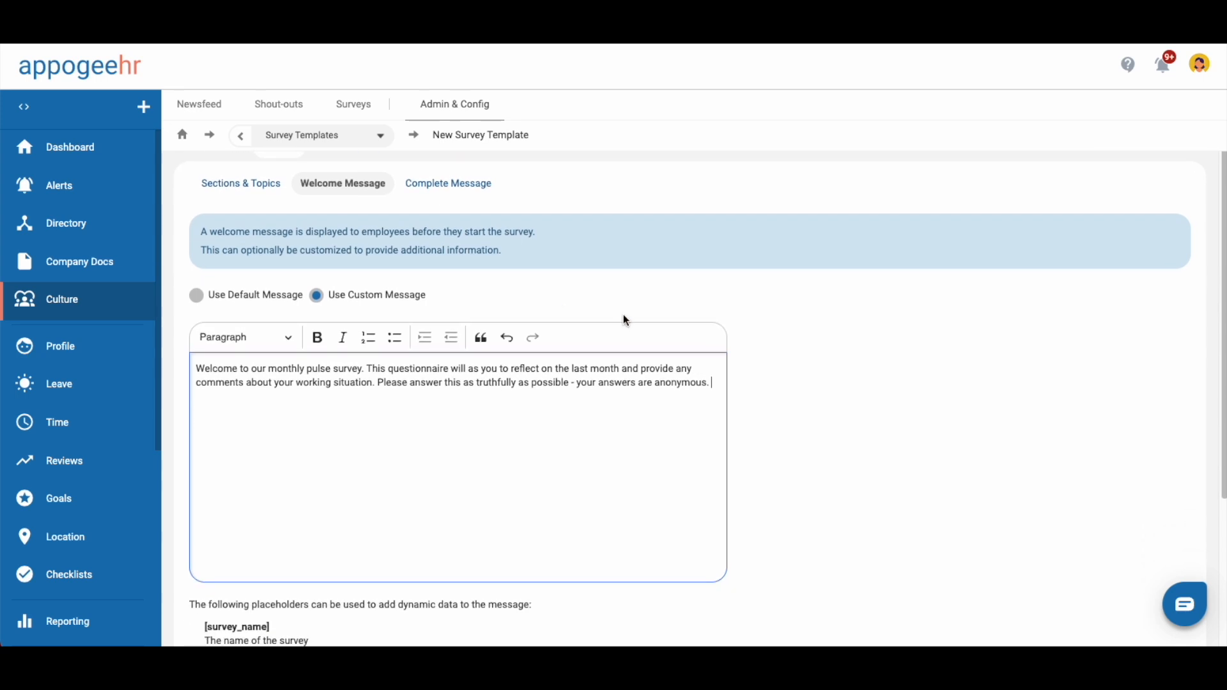
{"action": "scroll", "coordinate": [613, 302], "scroll_direction": "down", "scroll_amount": 3}
Create an audience rule that includes All Employees and check the list for excluding specific employees
{"action": "scroll", "coordinate": [612, 301], "scroll_direction": "up", "scroll_amount": 5}
{"action": "left_click", "coordinate": [432, 260]}
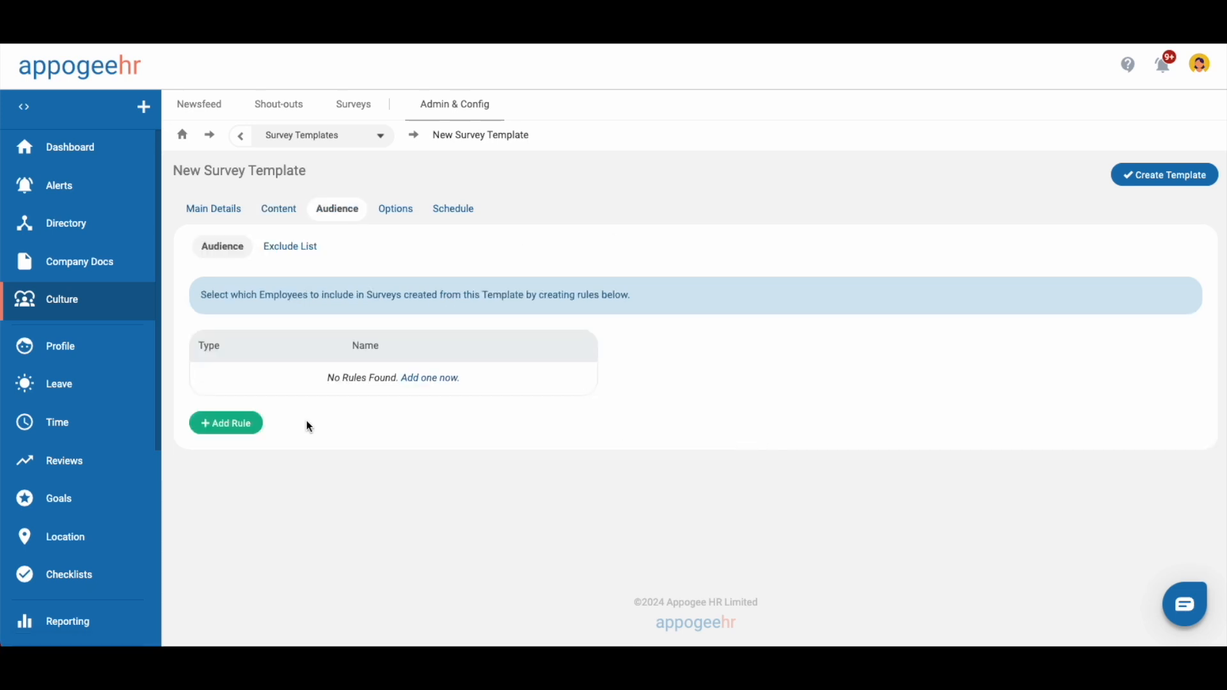
{"action": "left_click", "coordinate": [258, 425]}
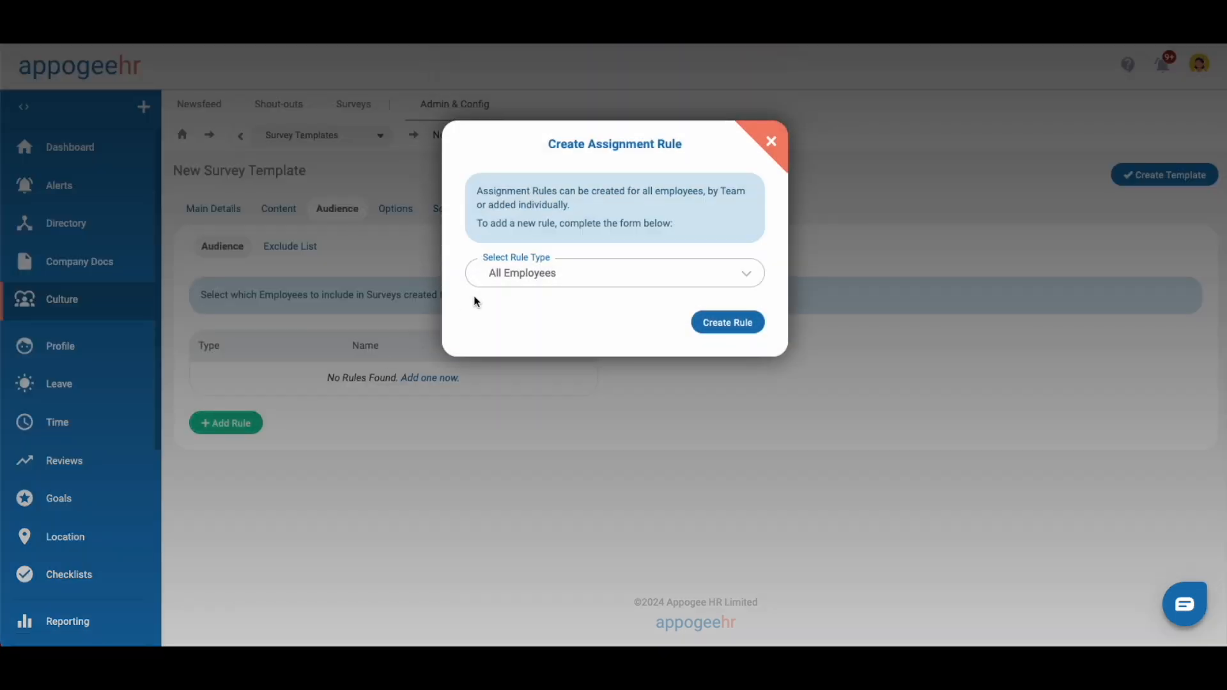
{"action": "left_click", "coordinate": [698, 323]}
{"action": "left_click", "coordinate": [293, 250]}
{"action": "left_click", "coordinate": [255, 419]}
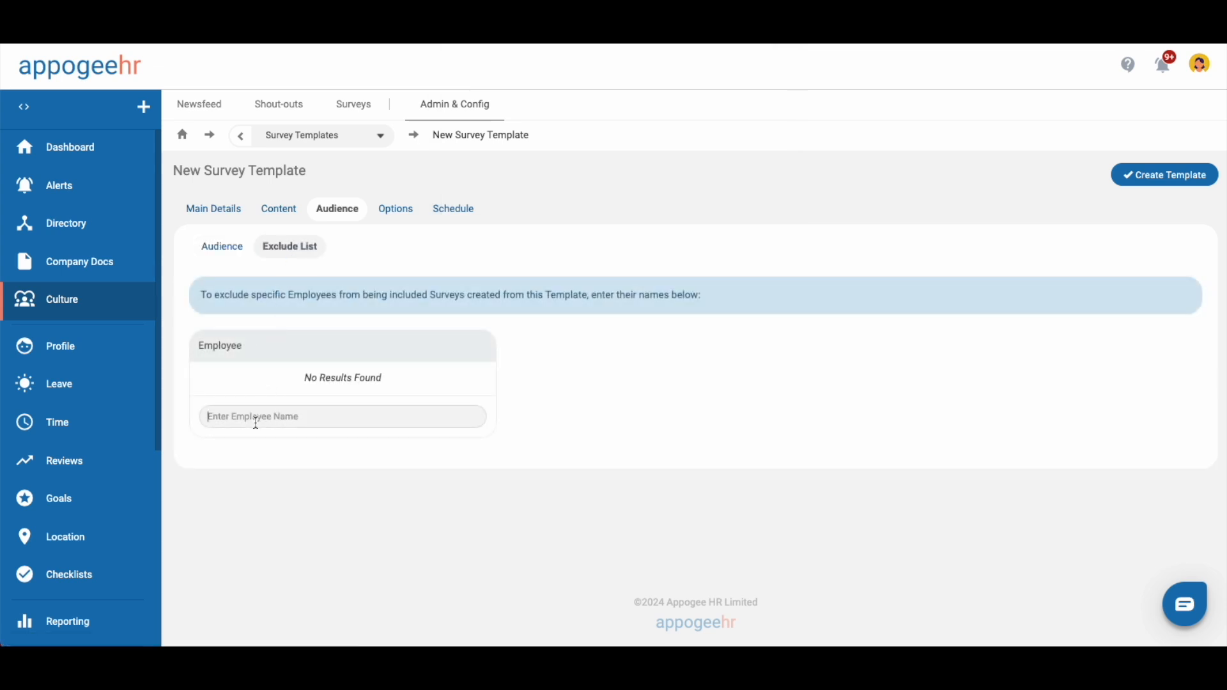
Set the time employees have to complete the survey to 10 days
{"action": "left_click", "coordinate": [397, 216]}
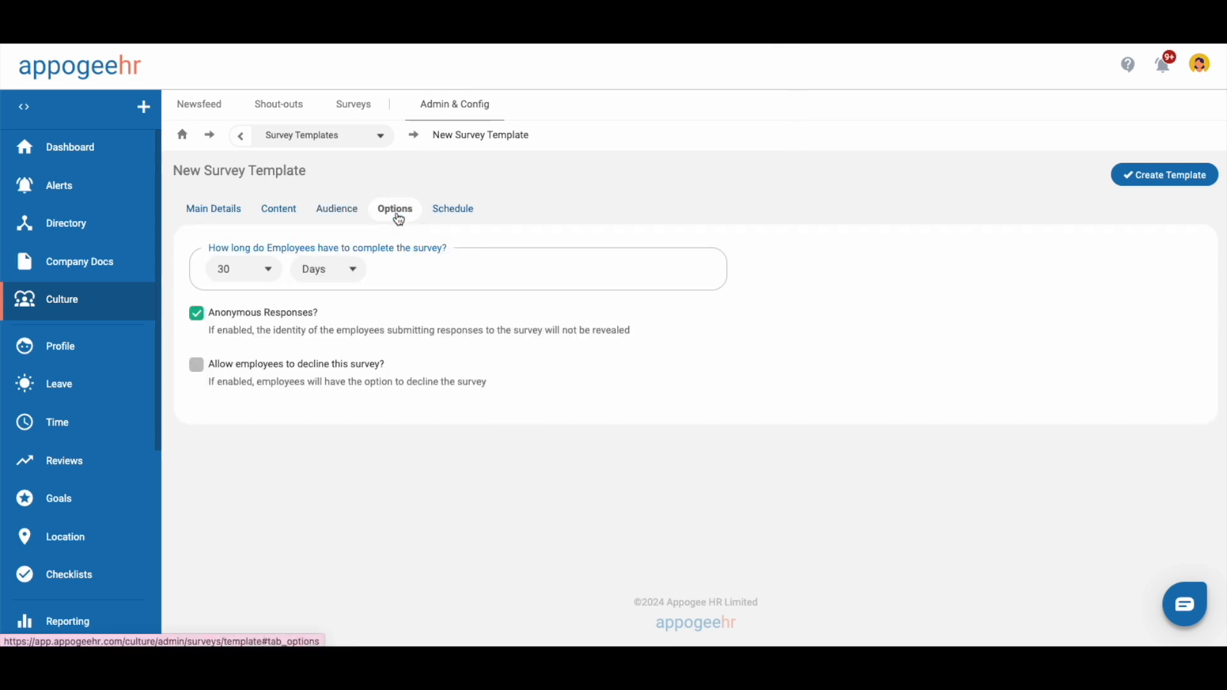
{"action": "left_click", "coordinate": [244, 269]}
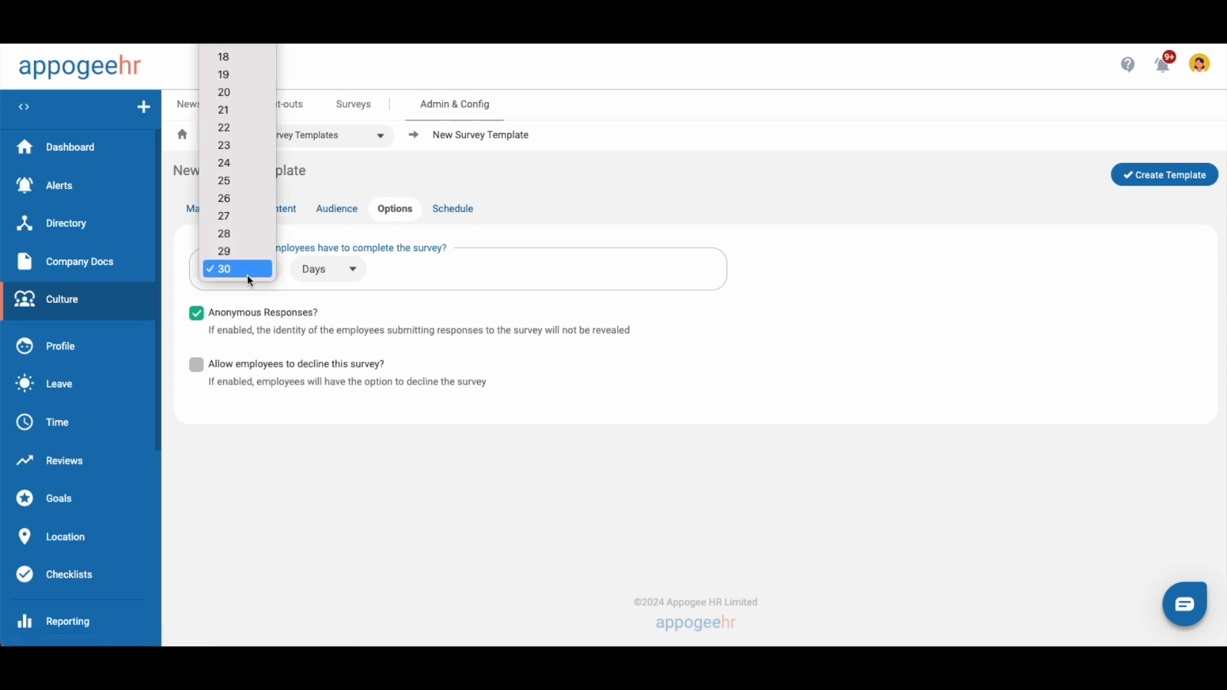
{"action": "scroll", "coordinate": [243, 176], "scroll_direction": "up", "scroll_amount": 3}
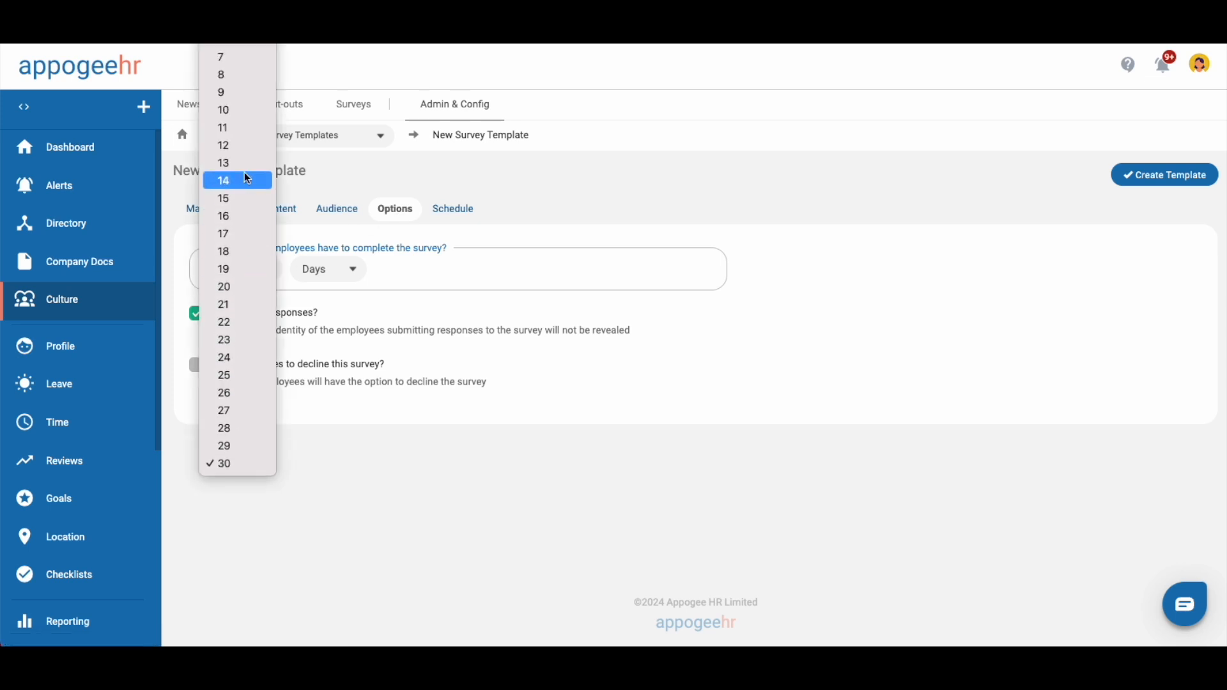
{"action": "left_click", "coordinate": [245, 109]}
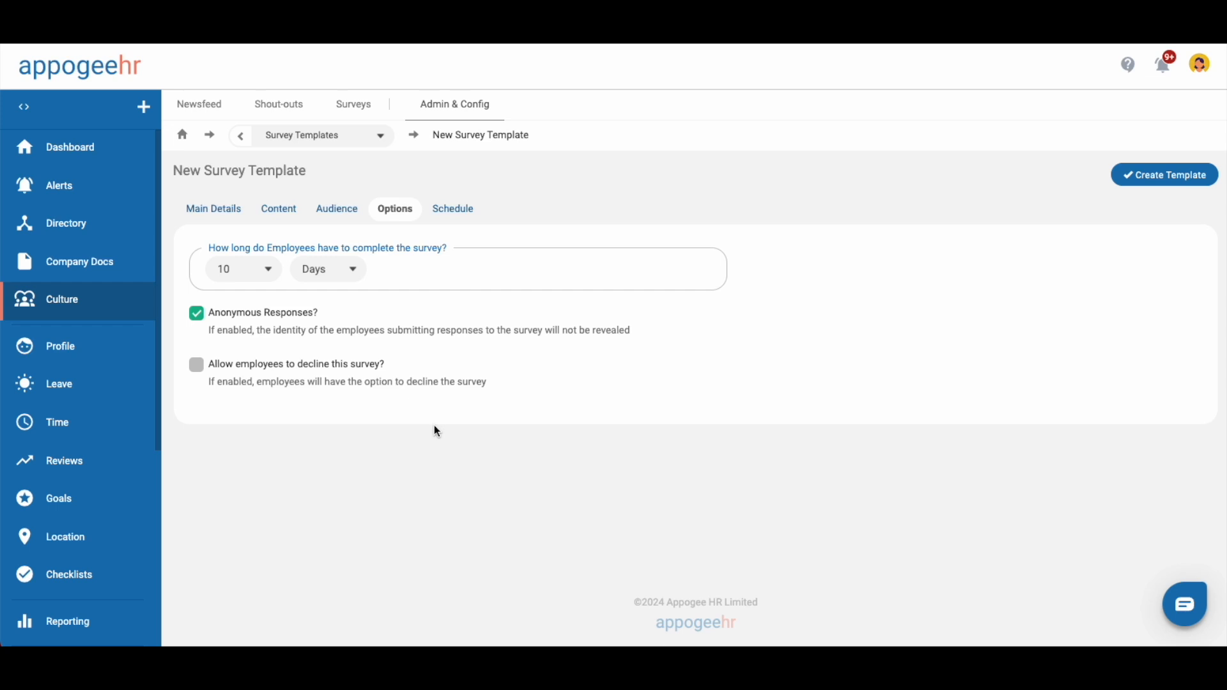
Enable scheduled survey creation with a Monthly frequency and a start date of 01/01/2025
{"action": "left_click", "coordinate": [452, 217]}
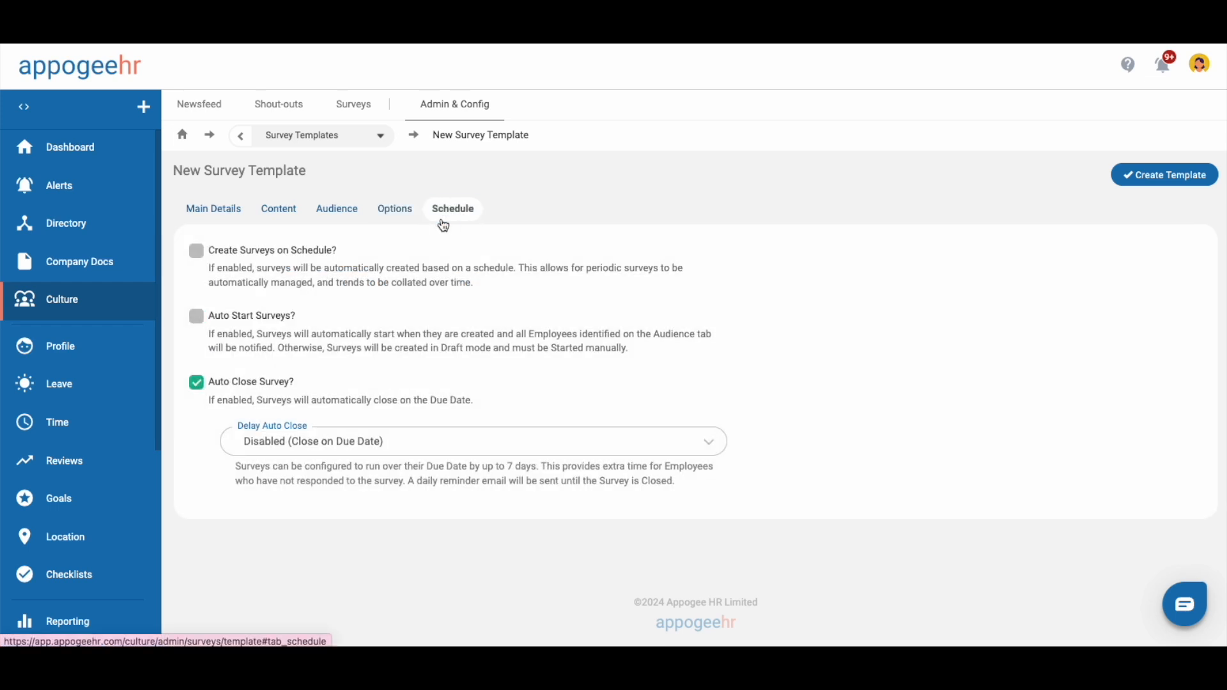
{"action": "left_click", "coordinate": [296, 252]}
{"action": "left_click", "coordinate": [317, 325]}
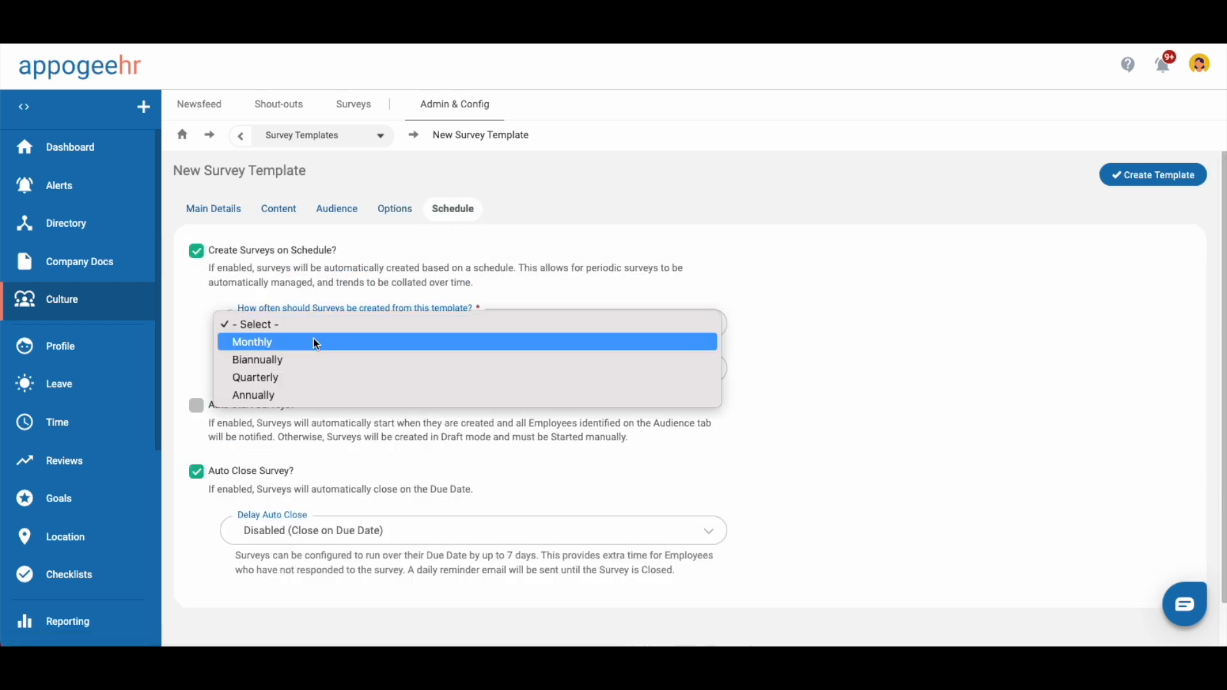
{"action": "left_click", "coordinate": [317, 343]}
{"action": "left_click", "coordinate": [322, 360]}
{"action": "left_click", "coordinate": [271, 405]}
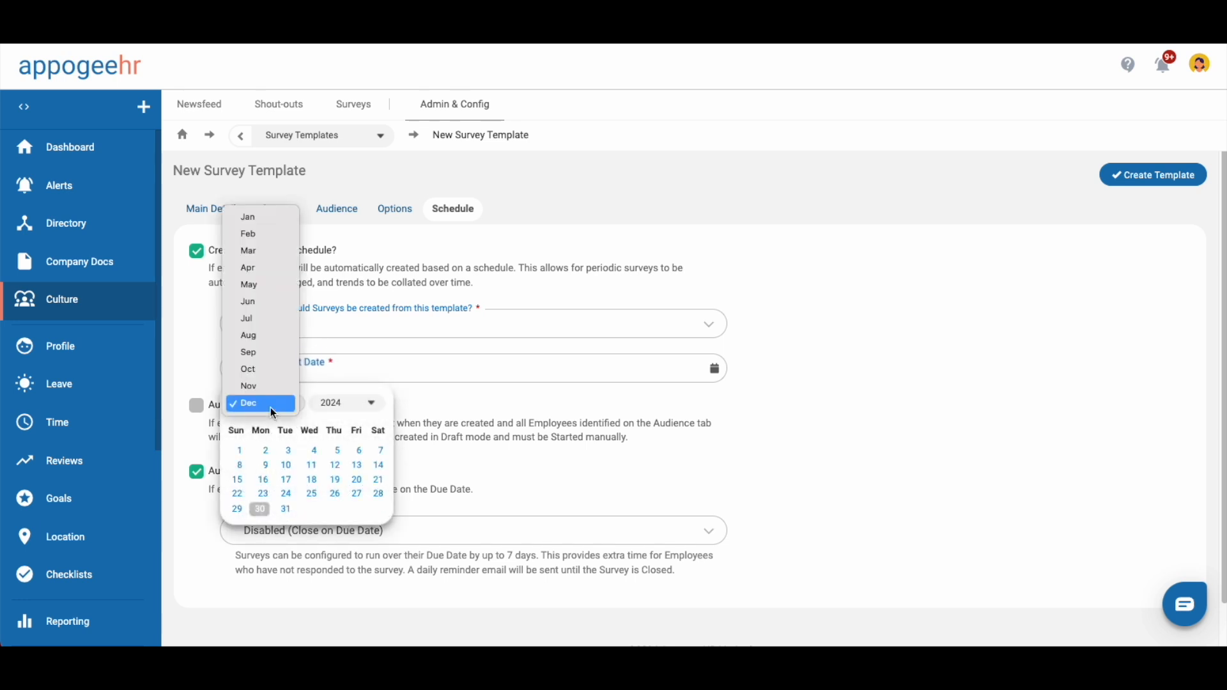
{"action": "left_click", "coordinate": [243, 217]}
{"action": "left_click", "coordinate": [365, 408]}
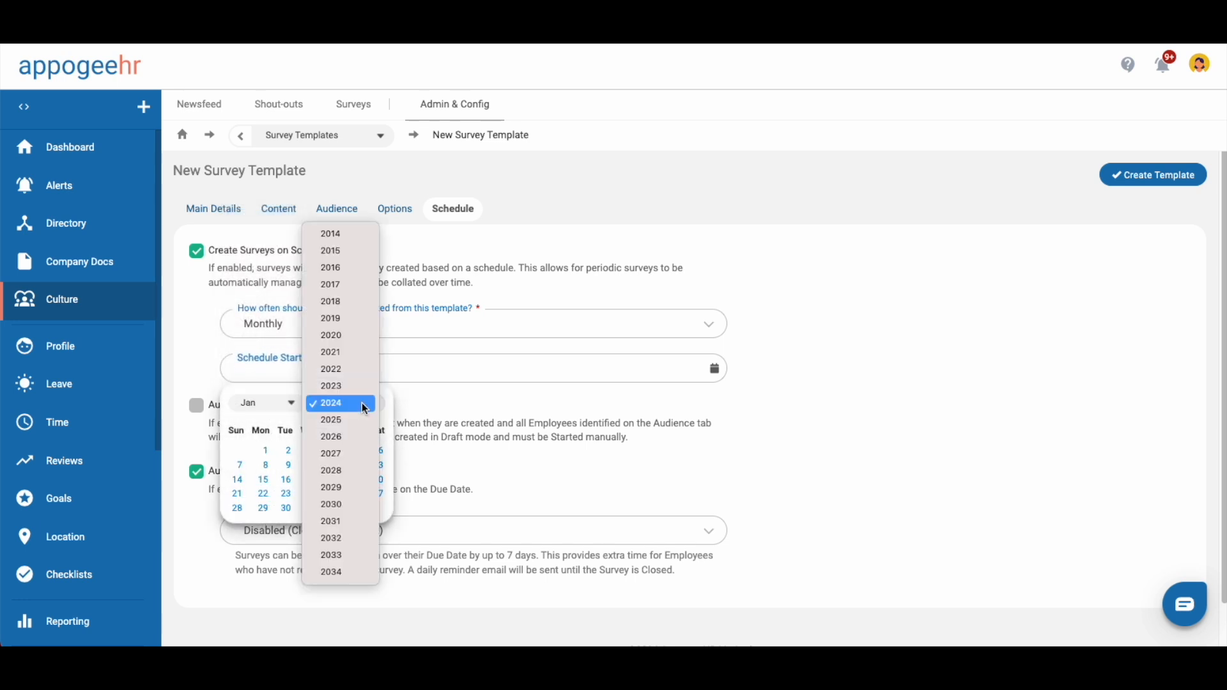
{"action": "left_click", "coordinate": [368, 420]}
{"action": "left_click", "coordinate": [312, 455]}
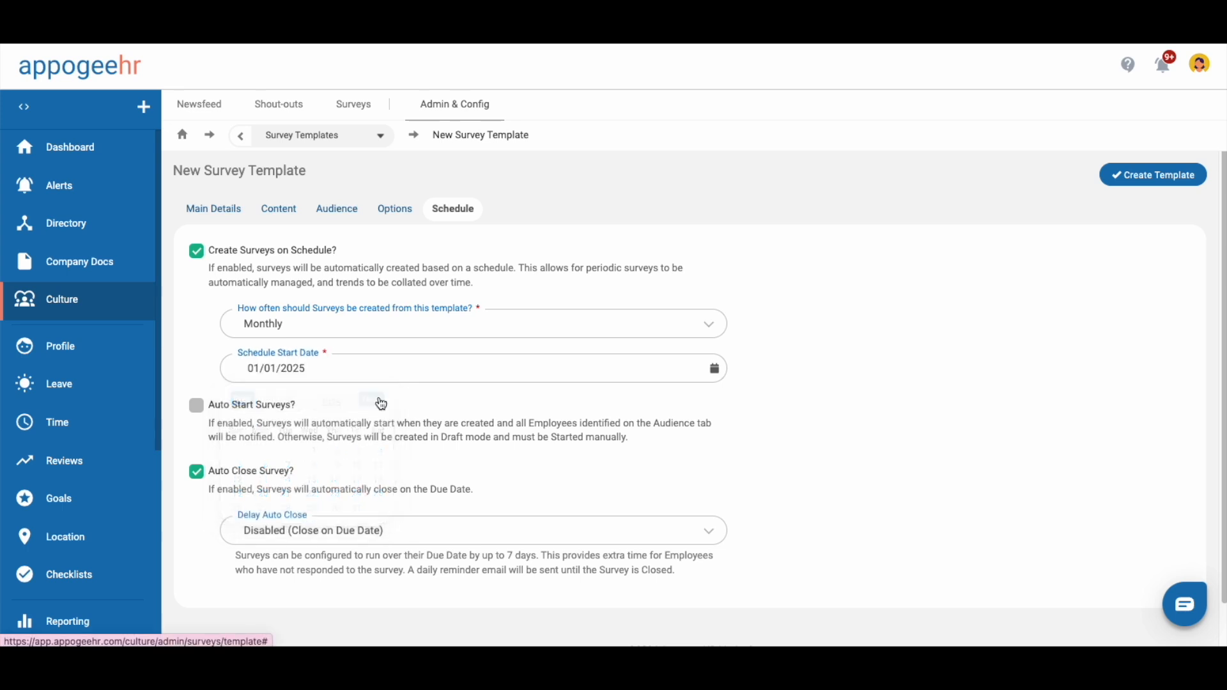
Enable Auto Start Surveys and create the survey template
{"action": "scroll", "coordinate": [425, 384], "scroll_direction": "down", "scroll_amount": 1}
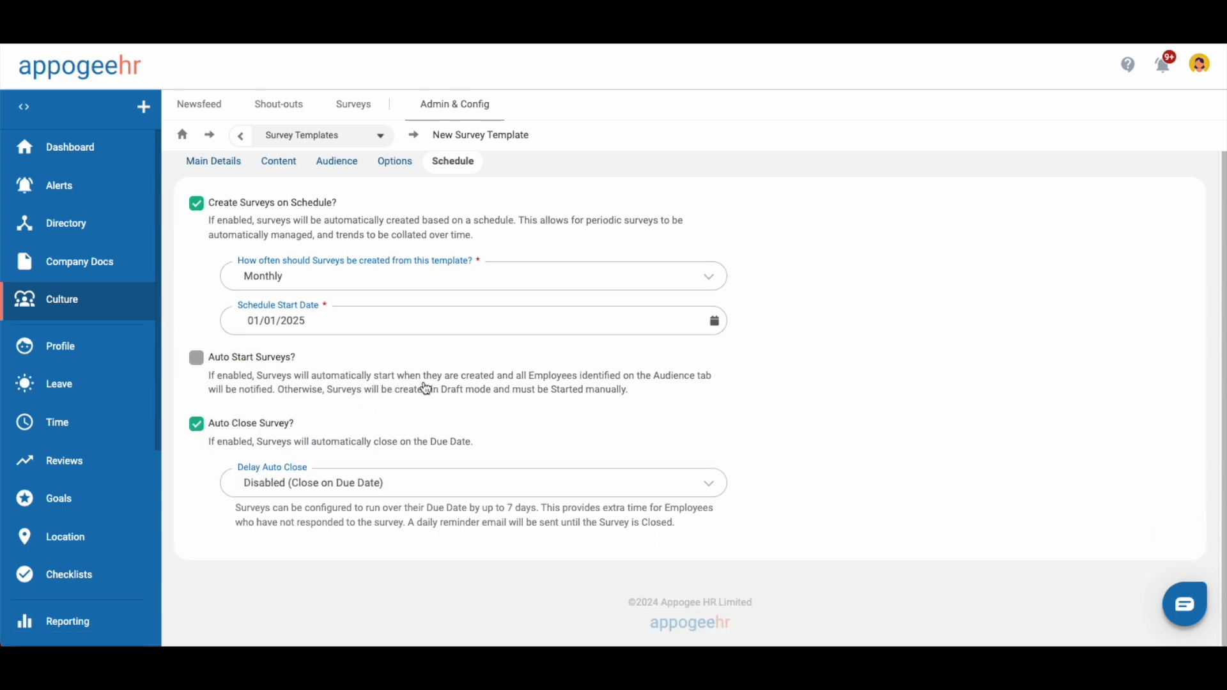
{"action": "left_click", "coordinate": [427, 388]}
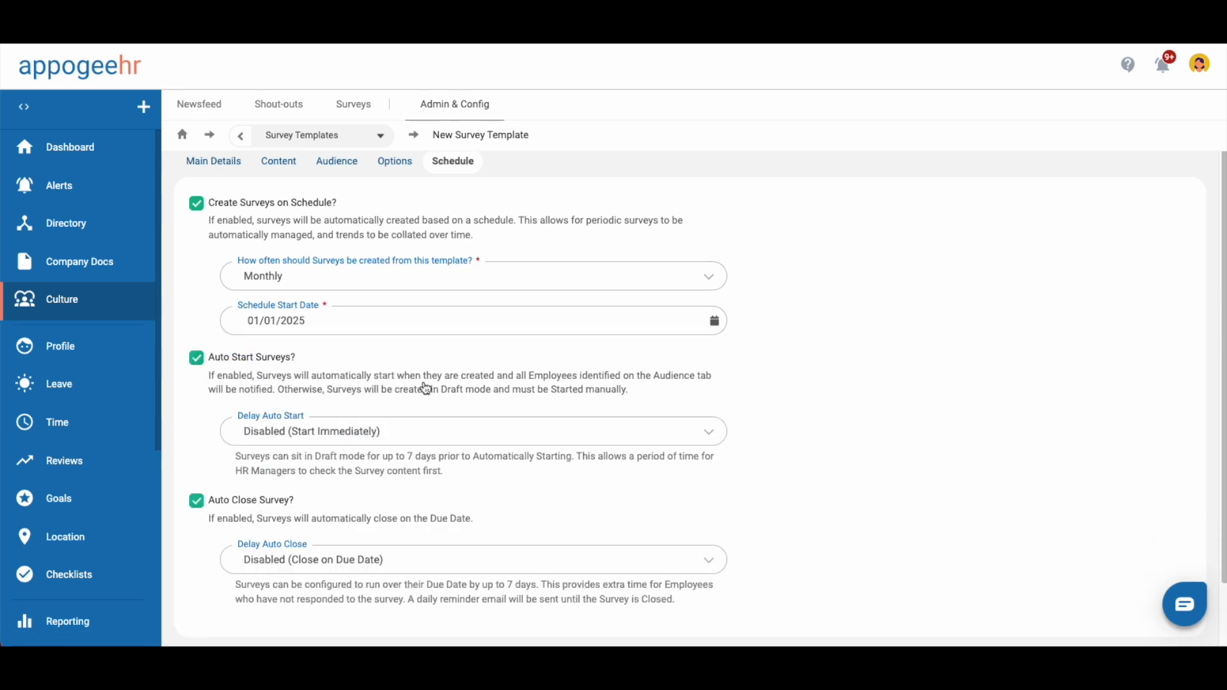
{"action": "scroll", "coordinate": [425, 389], "scroll_direction": "down", "scroll_amount": 2}
{"action": "scroll", "coordinate": [425, 388], "scroll_direction": "up", "scroll_amount": 3}
{"action": "left_click", "coordinate": [1169, 173]}
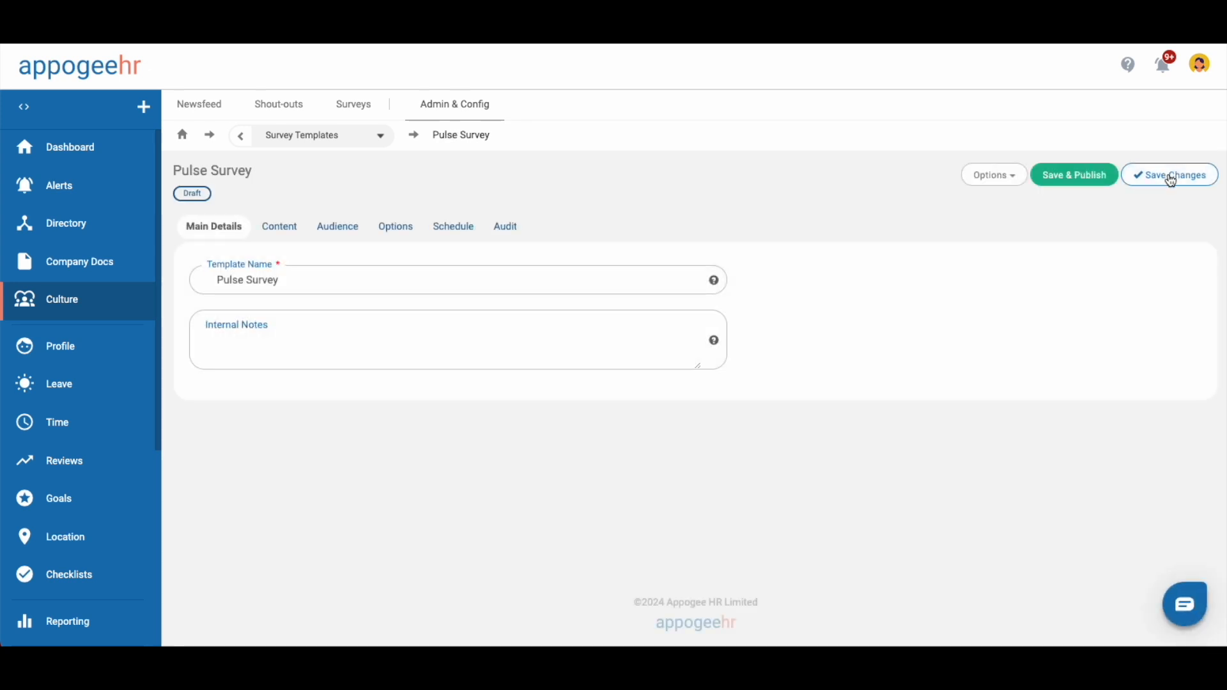
{"action": "left_click", "coordinate": [1171, 178]}
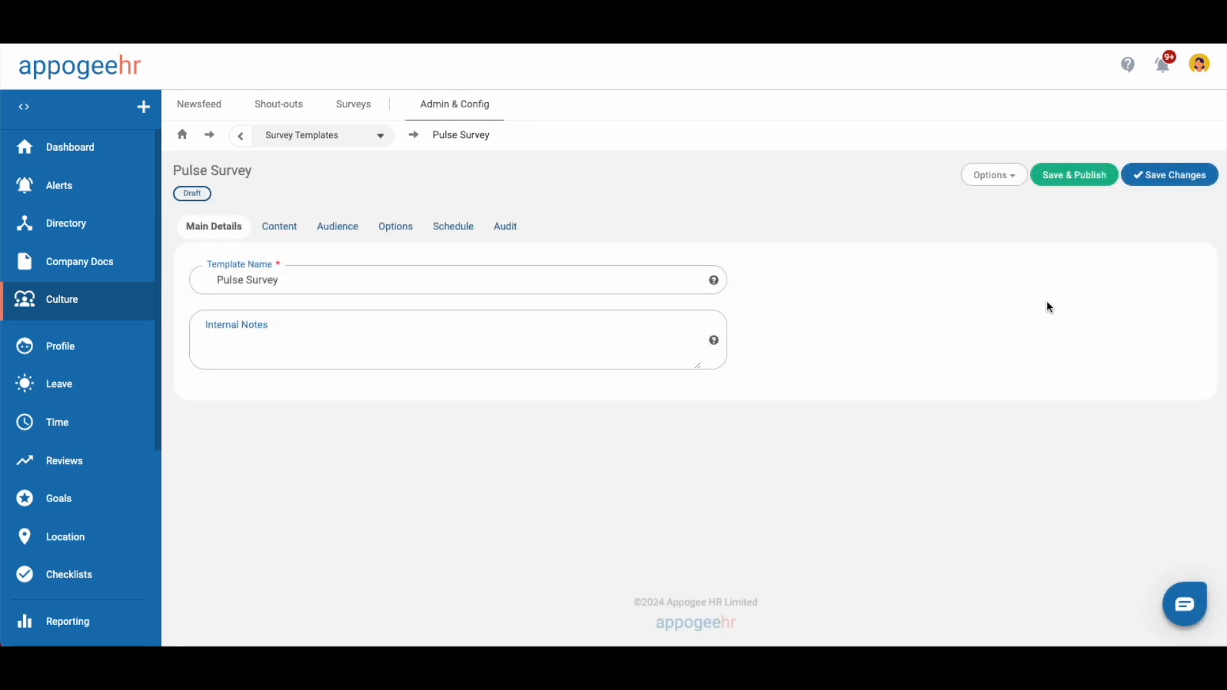
Review the template's content: its topics, the options for adding a section, and the welcome and complete messages
{"action": "left_click", "coordinate": [280, 227]}
{"action": "scroll", "coordinate": [498, 380], "scroll_direction": "down", "scroll_amount": 2}
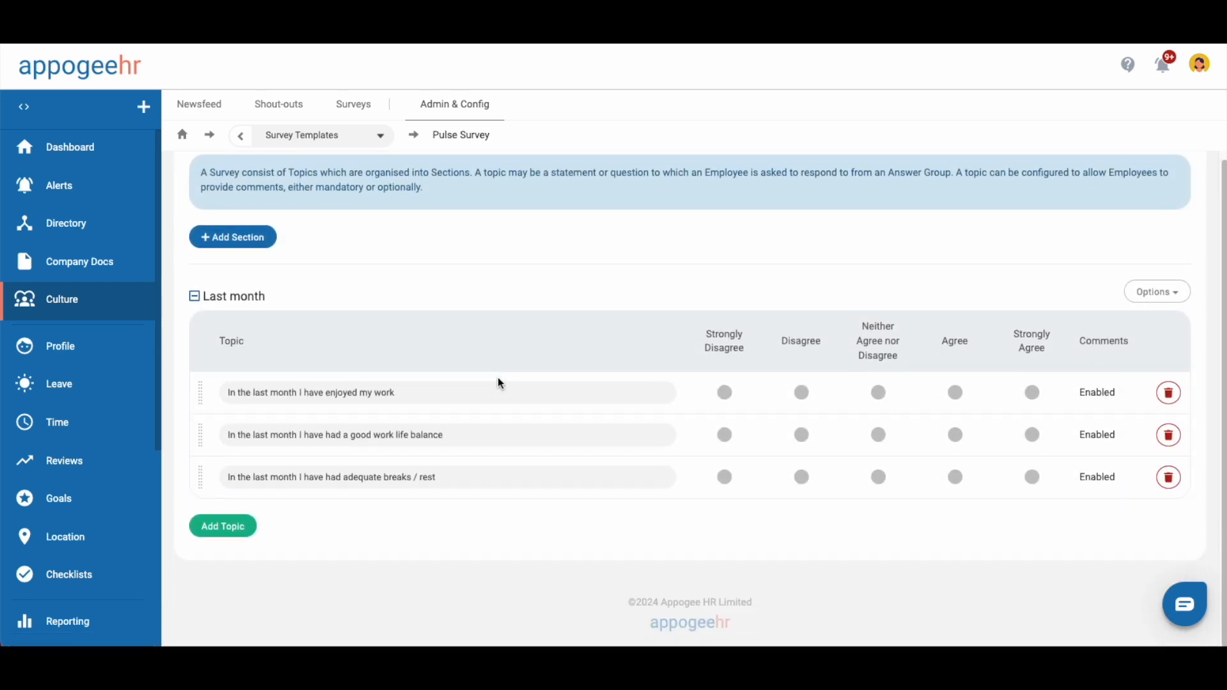
{"action": "left_click", "coordinate": [238, 238]}
{"action": "left_click", "coordinate": [542, 293]}
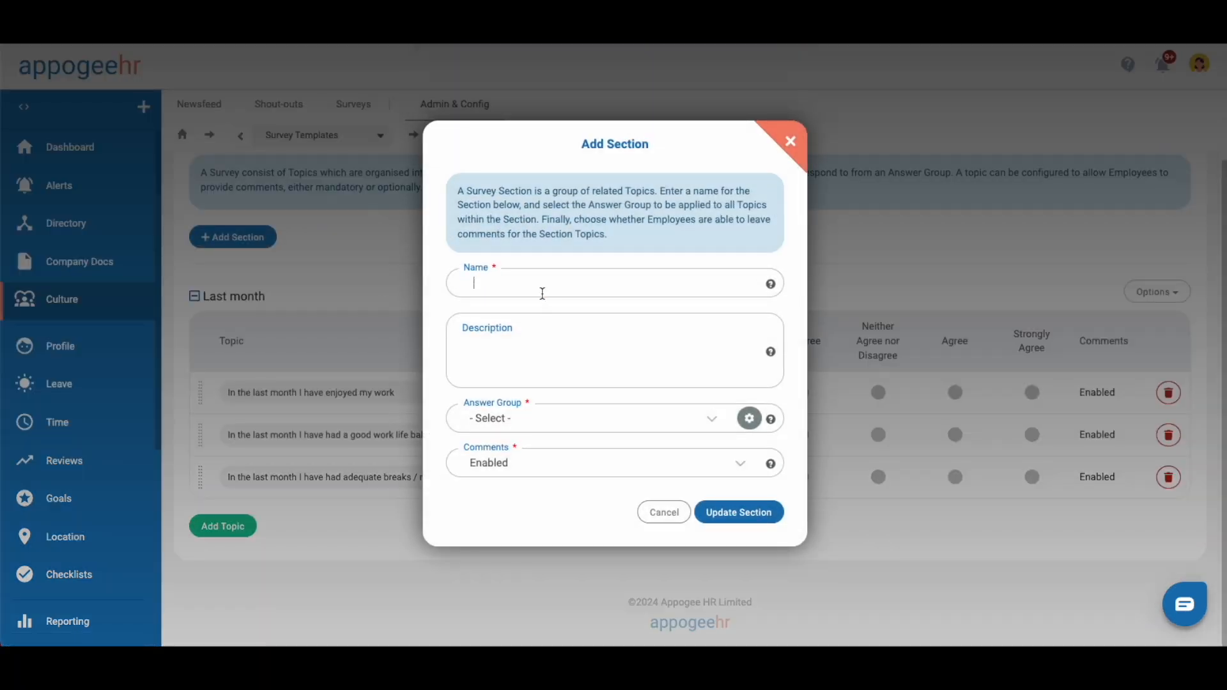
{"action": "left_click", "coordinate": [512, 433]}
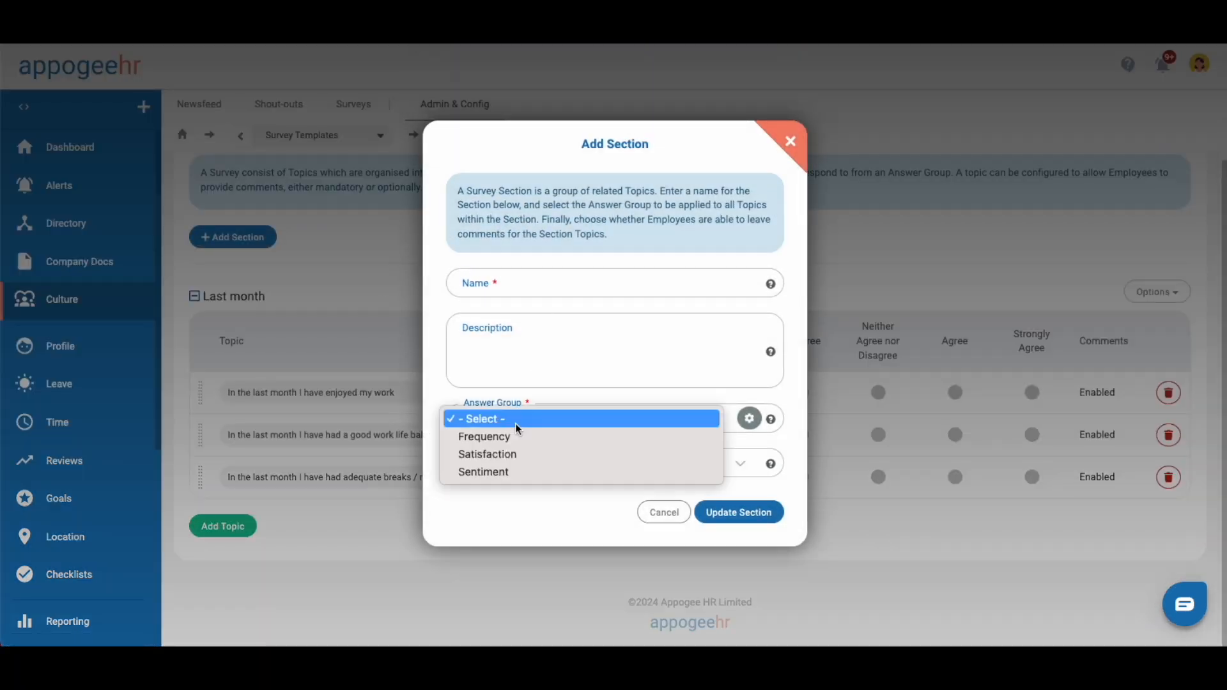
{"action": "left_click", "coordinate": [526, 496]}
{"action": "left_click", "coordinate": [784, 152]}
{"action": "scroll", "coordinate": [561, 280], "scroll_direction": "up", "scroll_amount": 2}
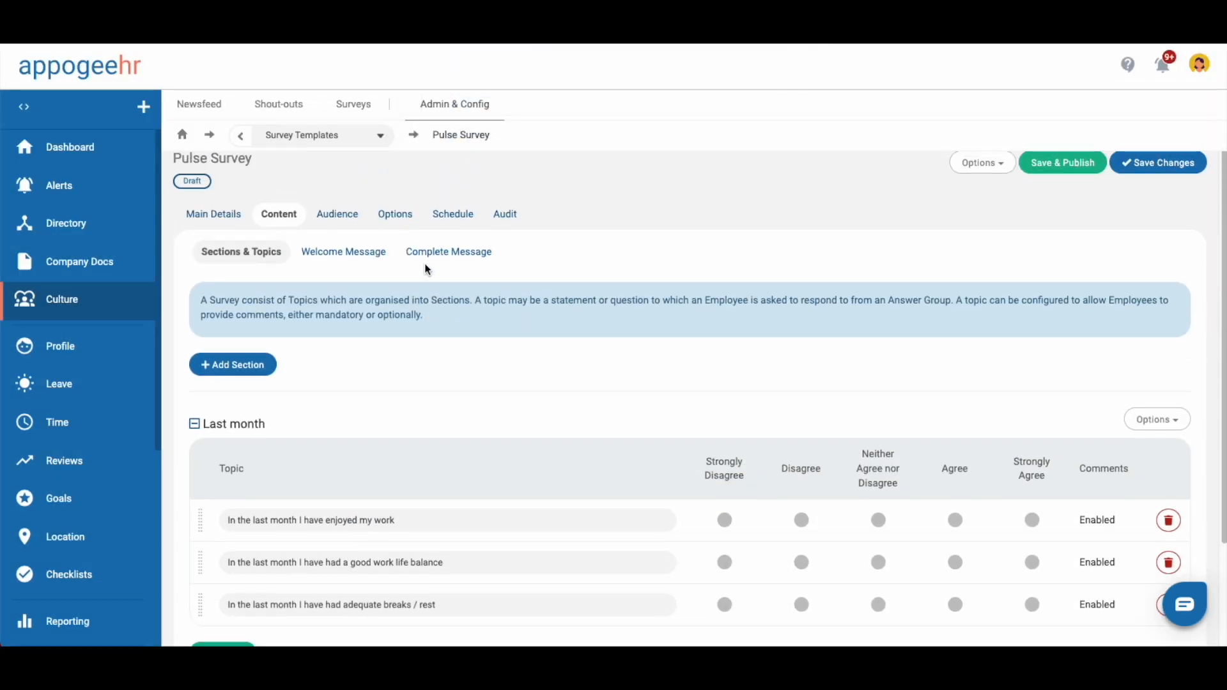
{"action": "left_click", "coordinate": [356, 263]}
{"action": "left_click", "coordinate": [443, 268]}
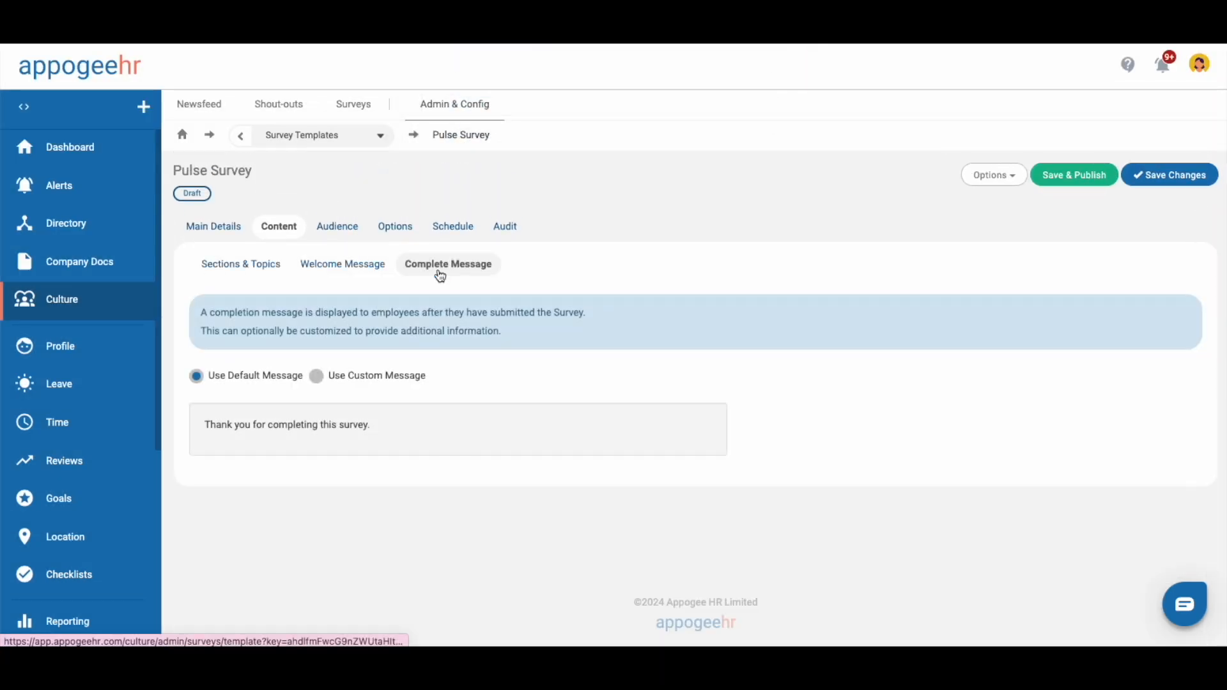
Check the Pulse Survey template's audience, exclude list, options and schedule, and publish the template
{"action": "left_click", "coordinate": [348, 235]}
{"action": "left_click", "coordinate": [301, 263]}
{"action": "left_click", "coordinate": [378, 240]}
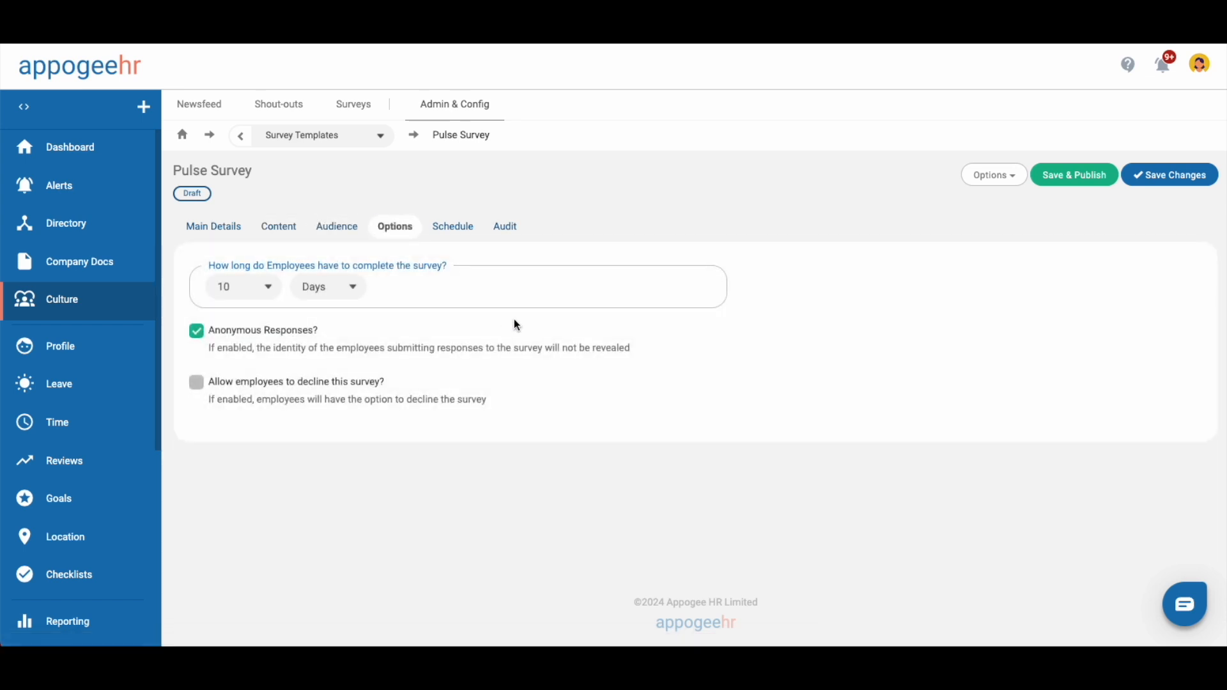
{"action": "left_click", "coordinate": [451, 241]}
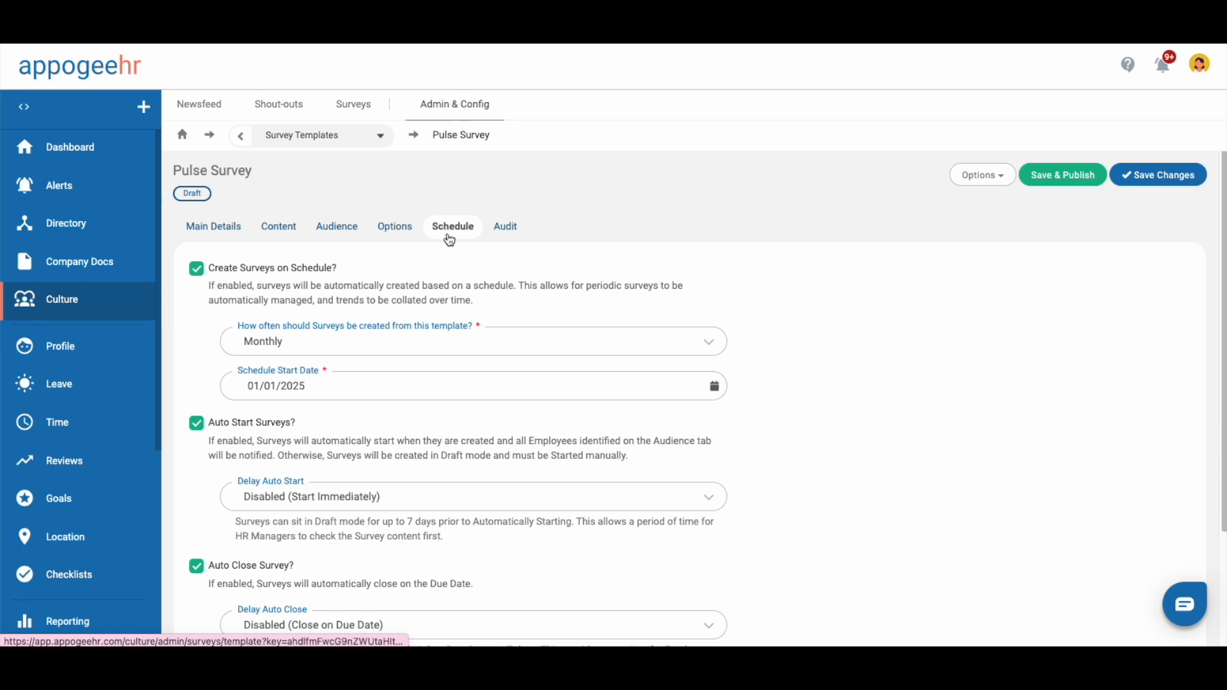
{"action": "left_click", "coordinate": [1064, 175]}
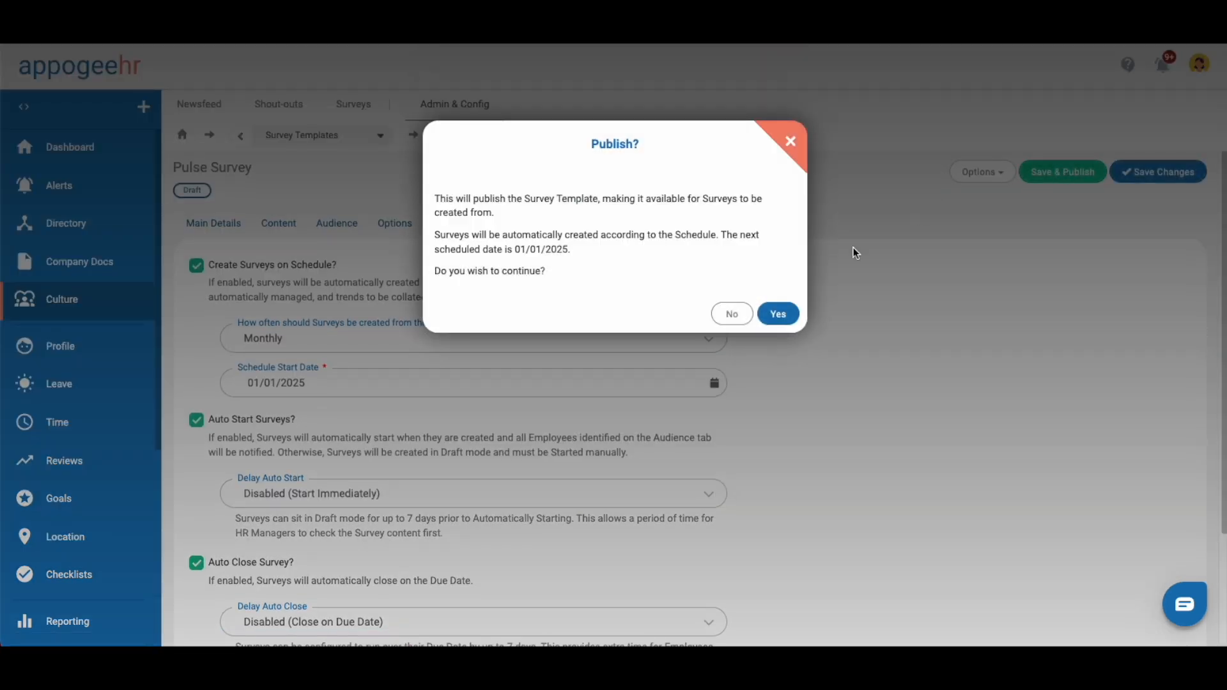
{"action": "left_click", "coordinate": [792, 313]}
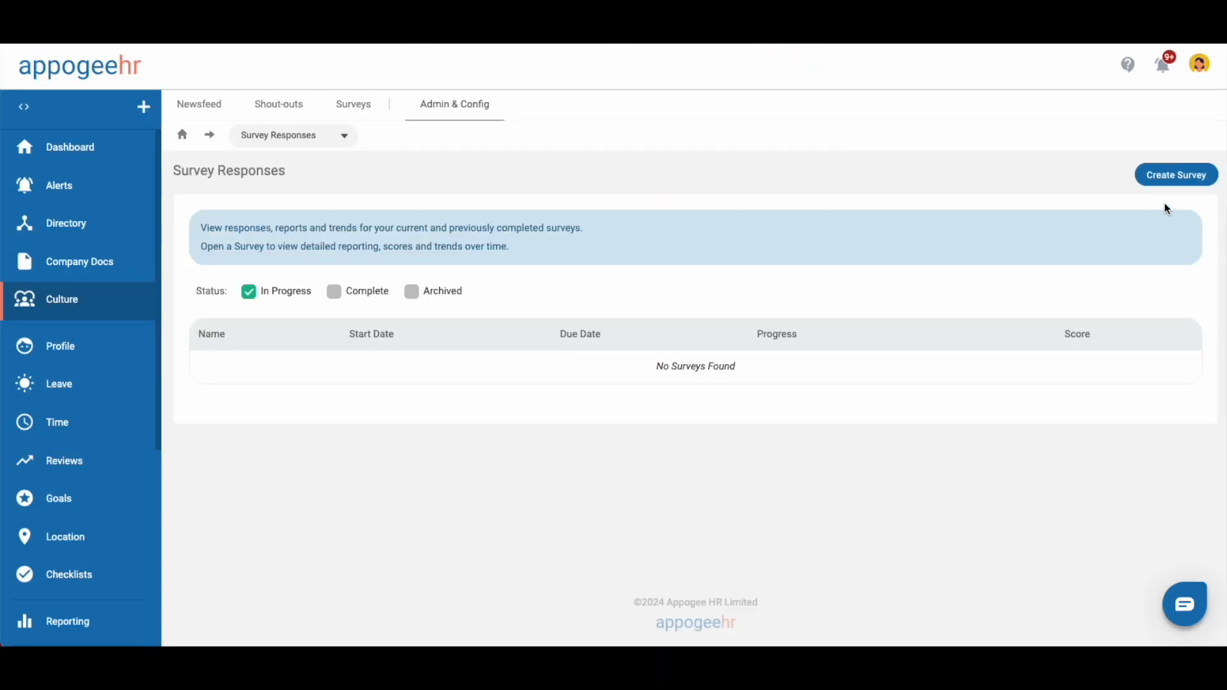
Create a new survey from the Engagement Survey template
{"action": "left_click", "coordinate": [1164, 180]}
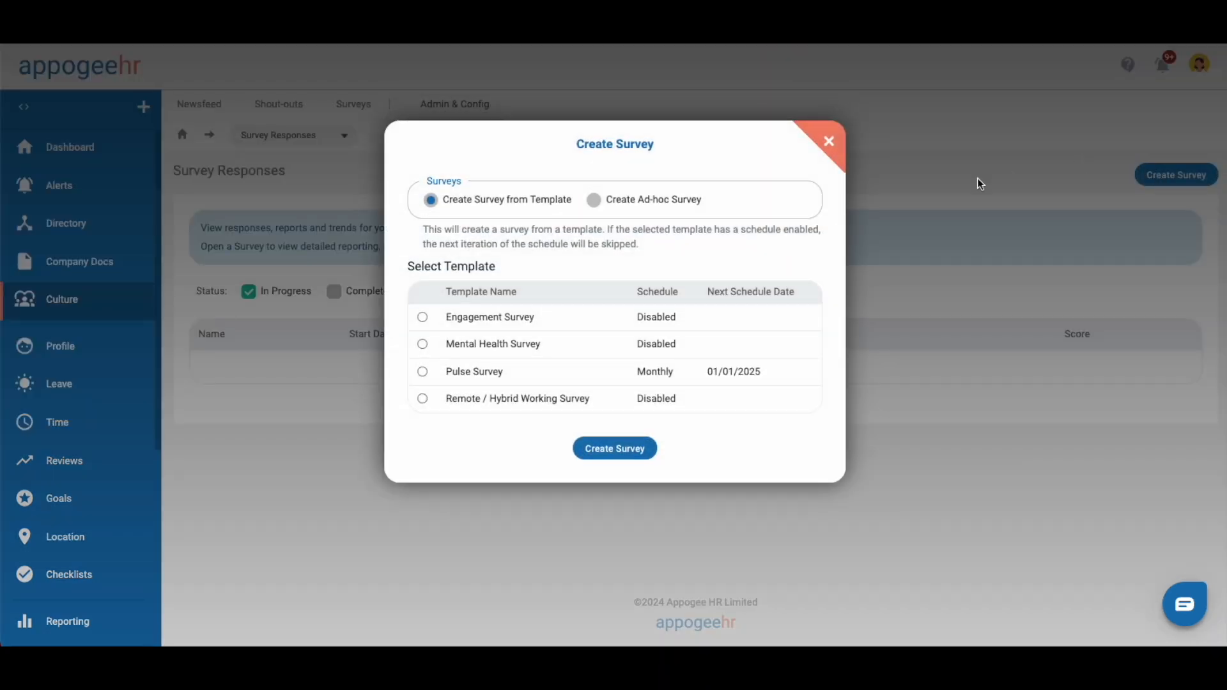
{"action": "left_click", "coordinate": [494, 375]}
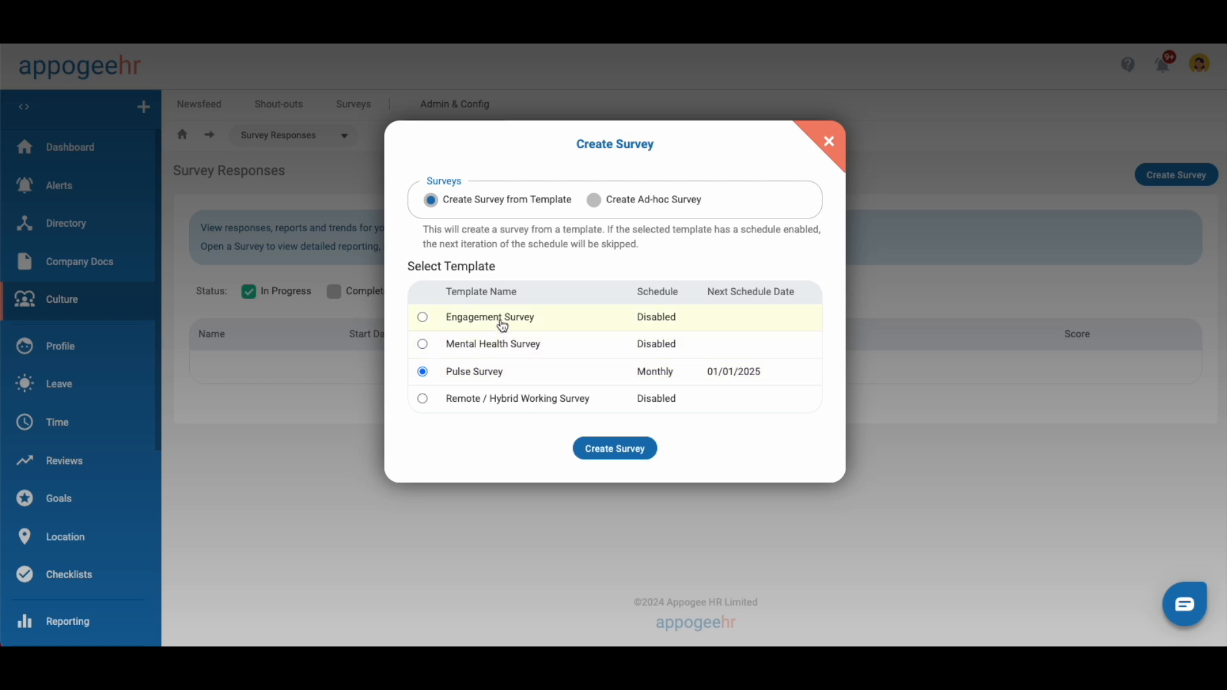
{"action": "left_click", "coordinate": [610, 450]}
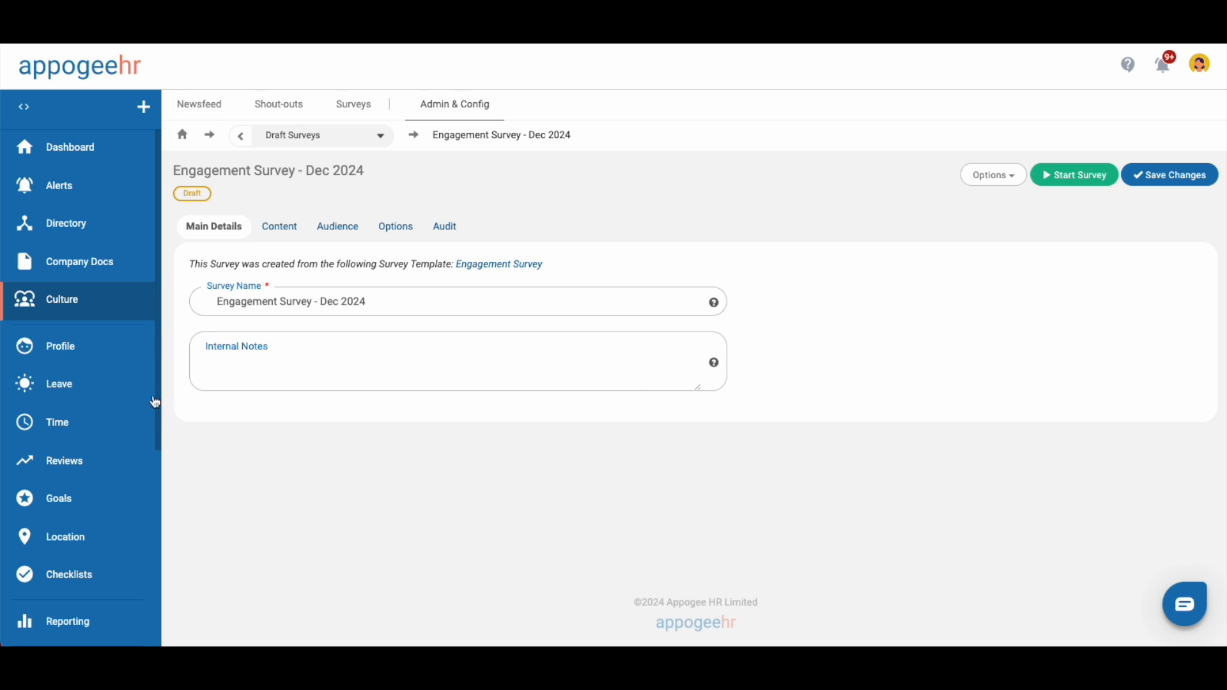
Review the draft engagement survey's sections and topics, welcome message and complete message
{"action": "left_click", "coordinate": [289, 232]}
{"action": "scroll", "coordinate": [348, 386], "scroll_direction": "down", "scroll_amount": 1}
{"action": "scroll", "coordinate": [348, 386], "scroll_direction": "down", "scroll_amount": 5}
{"action": "scroll", "coordinate": [348, 386], "scroll_direction": "up", "scroll_amount": 6}
{"action": "left_click", "coordinate": [338, 277]}
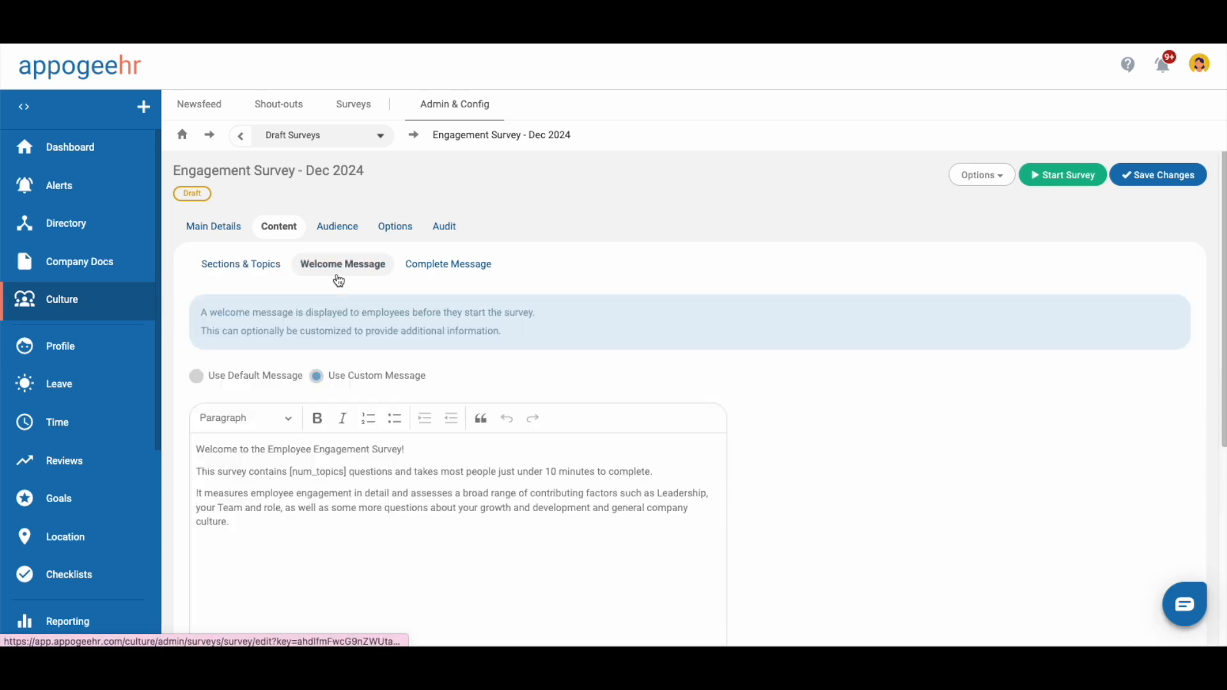
{"action": "left_click", "coordinate": [406, 278]}
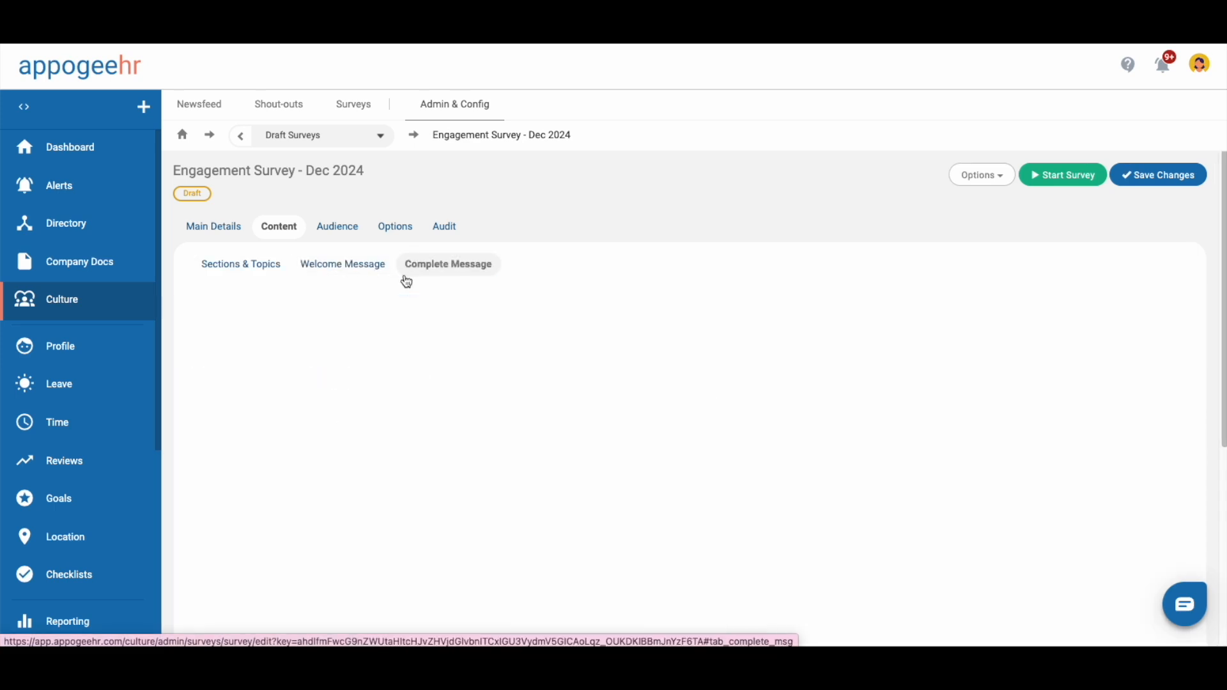
Check the draft survey's audience, exclude list and options, and start the survey with a due date of 29/01/2025
{"action": "left_click", "coordinate": [351, 233]}
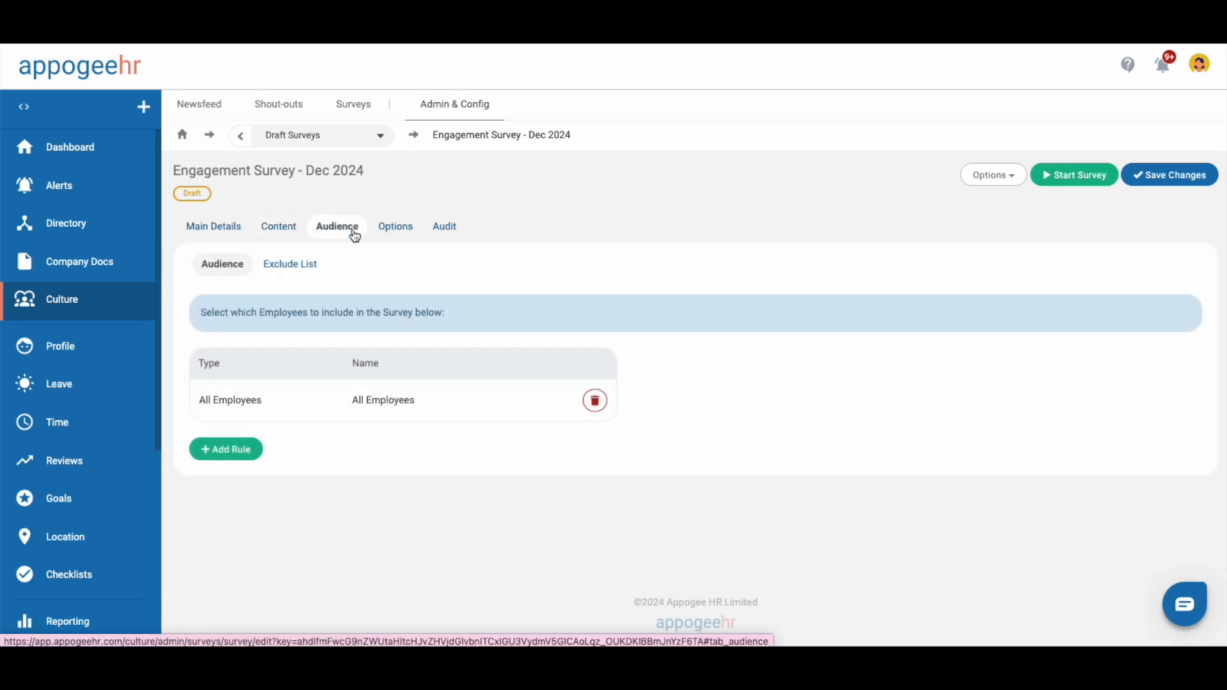
{"action": "left_click", "coordinate": [321, 271]}
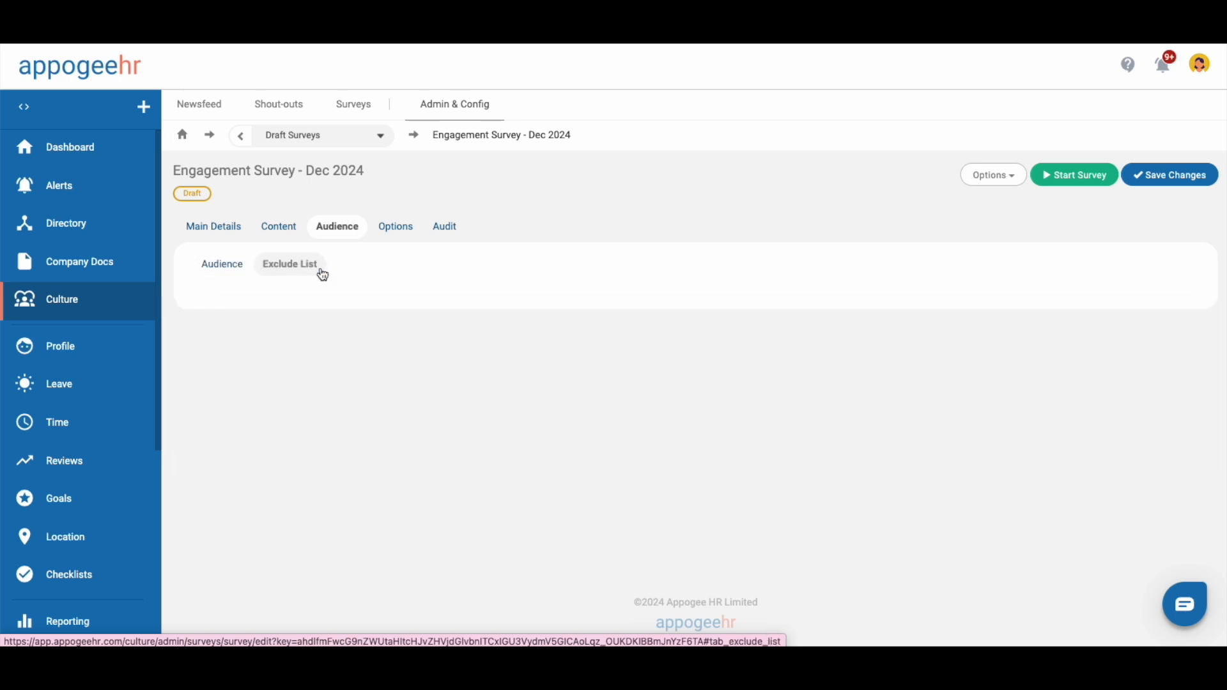
{"action": "left_click", "coordinate": [377, 235]}
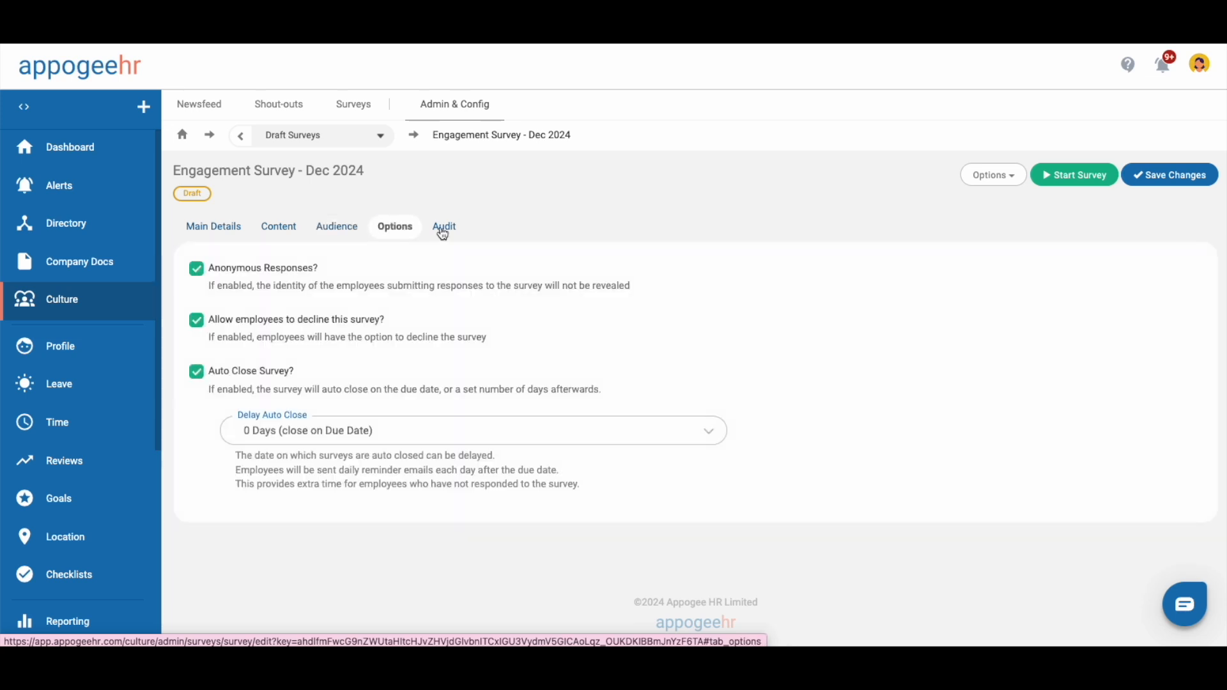
{"action": "left_click", "coordinate": [1064, 184]}
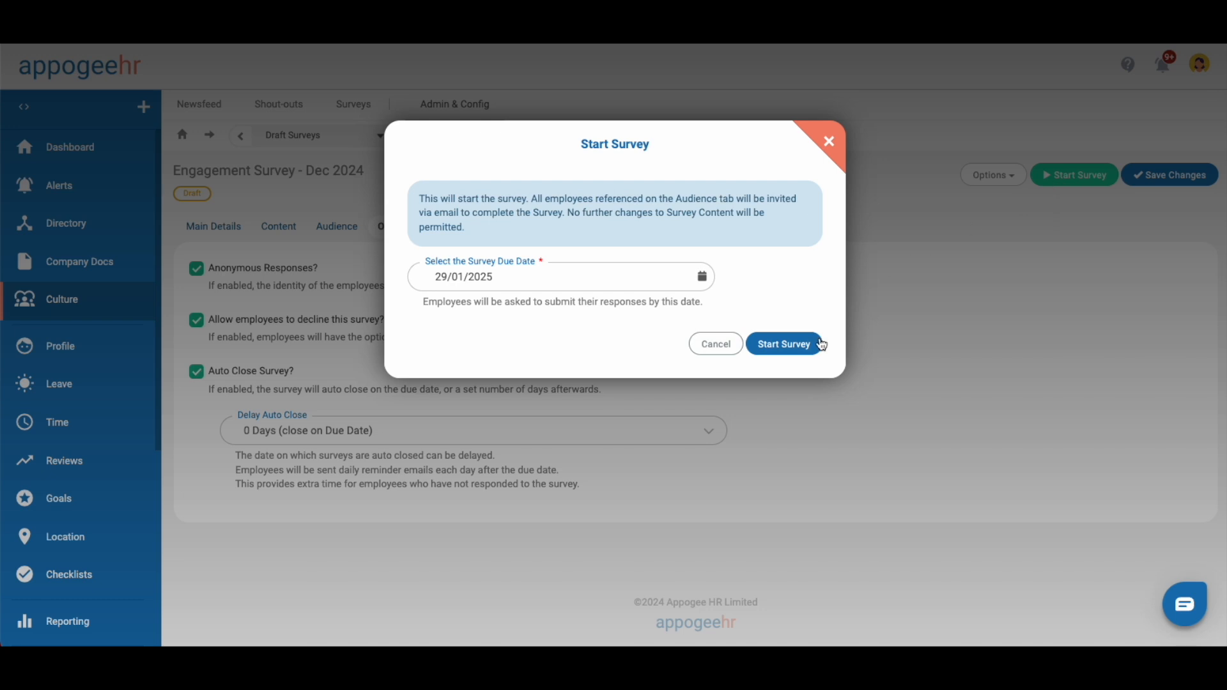
{"action": "left_click", "coordinate": [784, 344]}
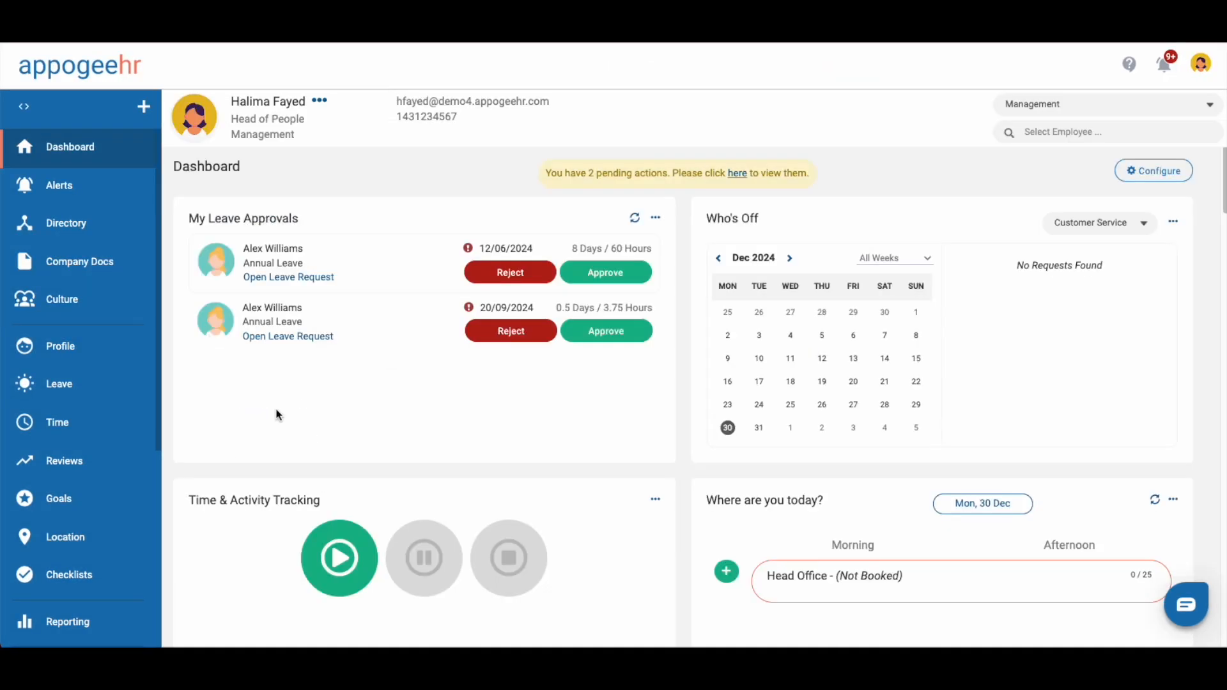
Open the Engagement Survey - Dec 2024 responses and examine the participation, survey score and section summary insights
{"action": "mouse_move", "coordinate": [97, 308]}
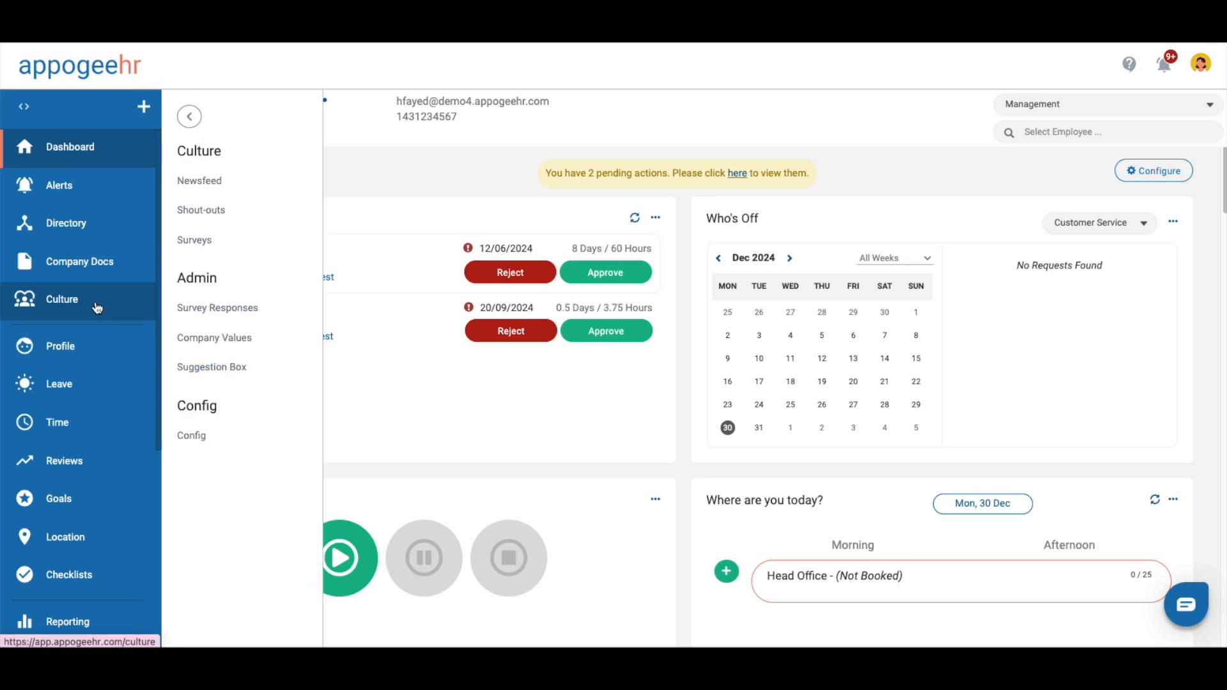
{"action": "left_click", "coordinate": [192, 307]}
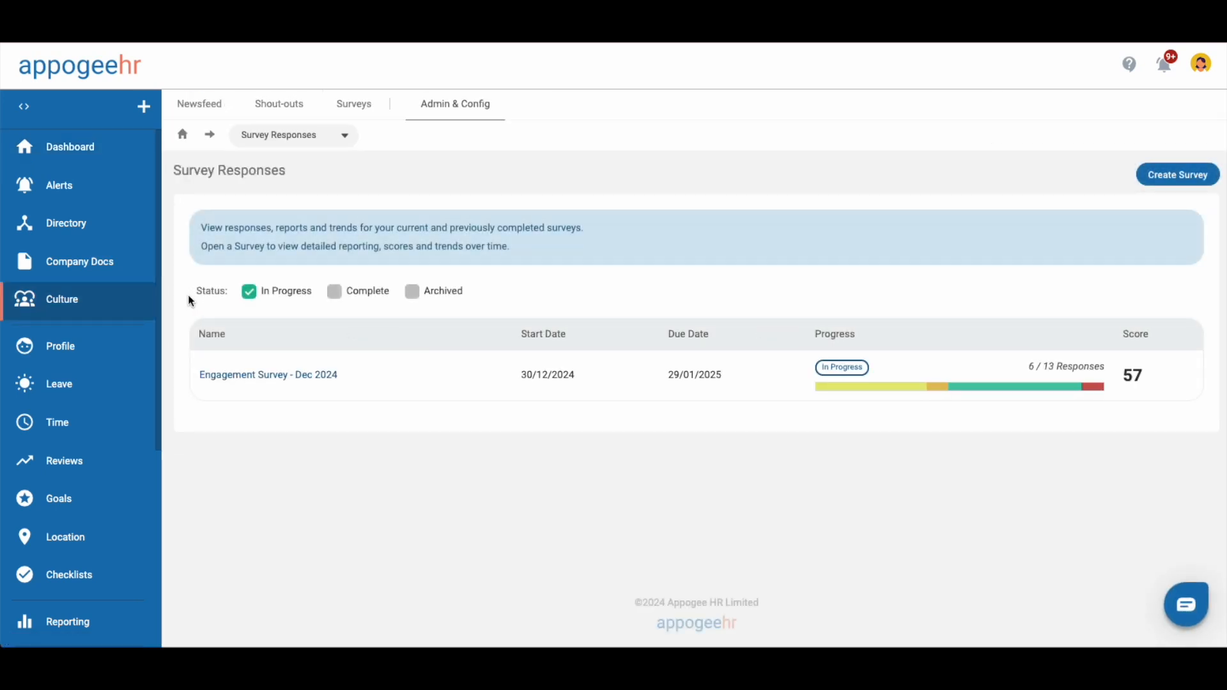
{"action": "left_click", "coordinate": [270, 380]}
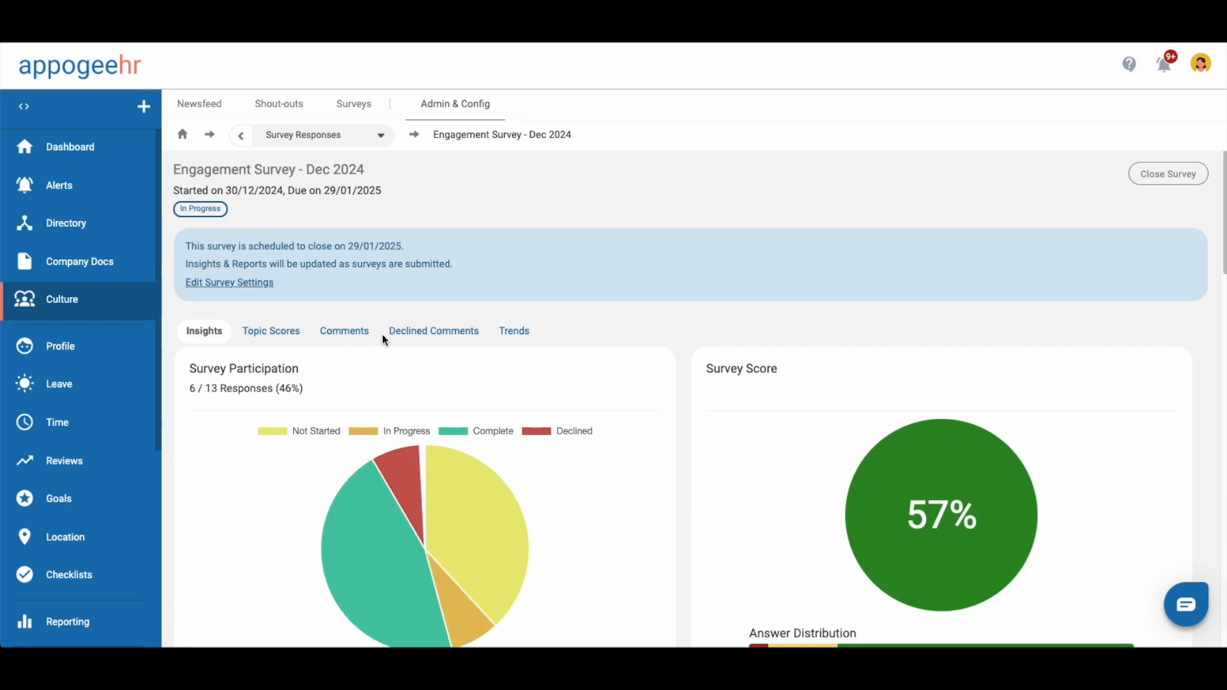
{"action": "scroll", "coordinate": [628, 256], "scroll_direction": "down", "scroll_amount": 1}
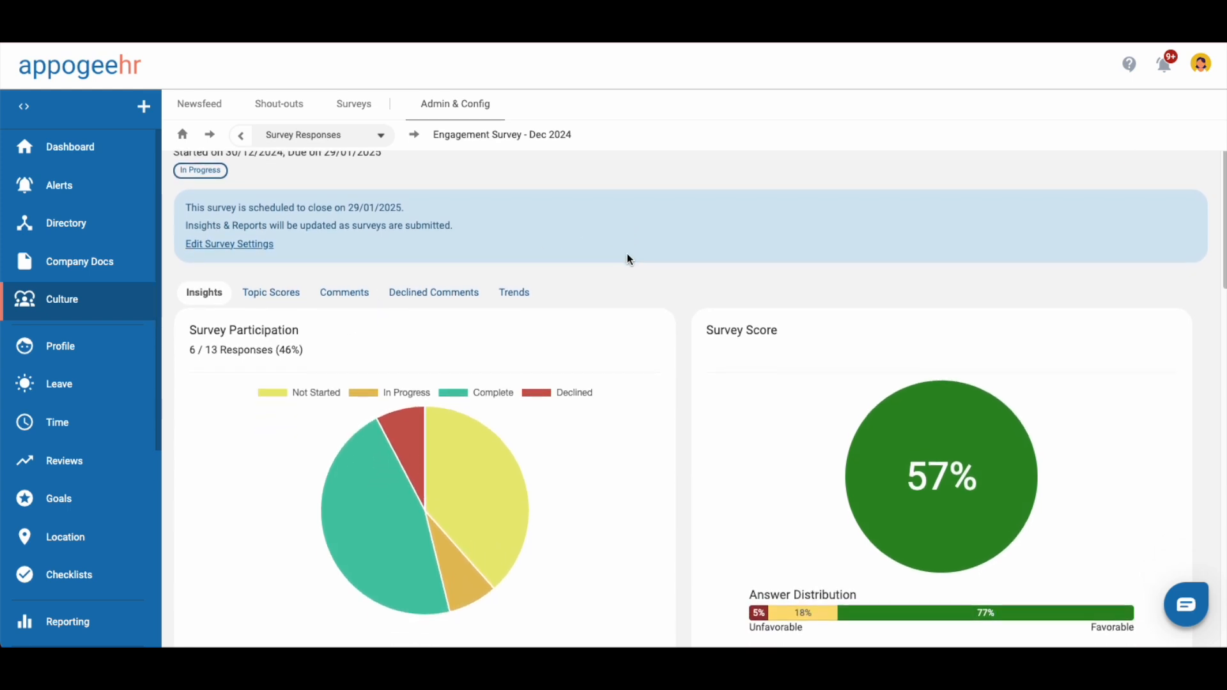
{"action": "scroll", "coordinate": [627, 254], "scroll_direction": "down", "scroll_amount": 3}
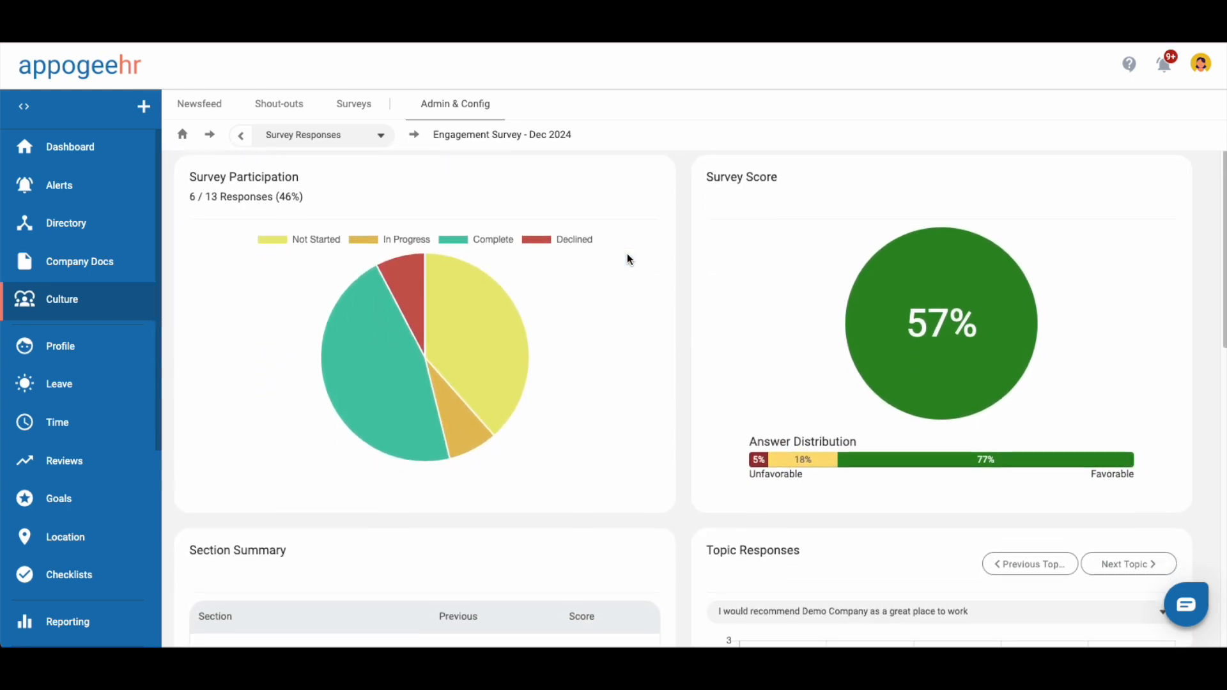
{"action": "scroll", "coordinate": [628, 255], "scroll_direction": "down", "scroll_amount": 1}
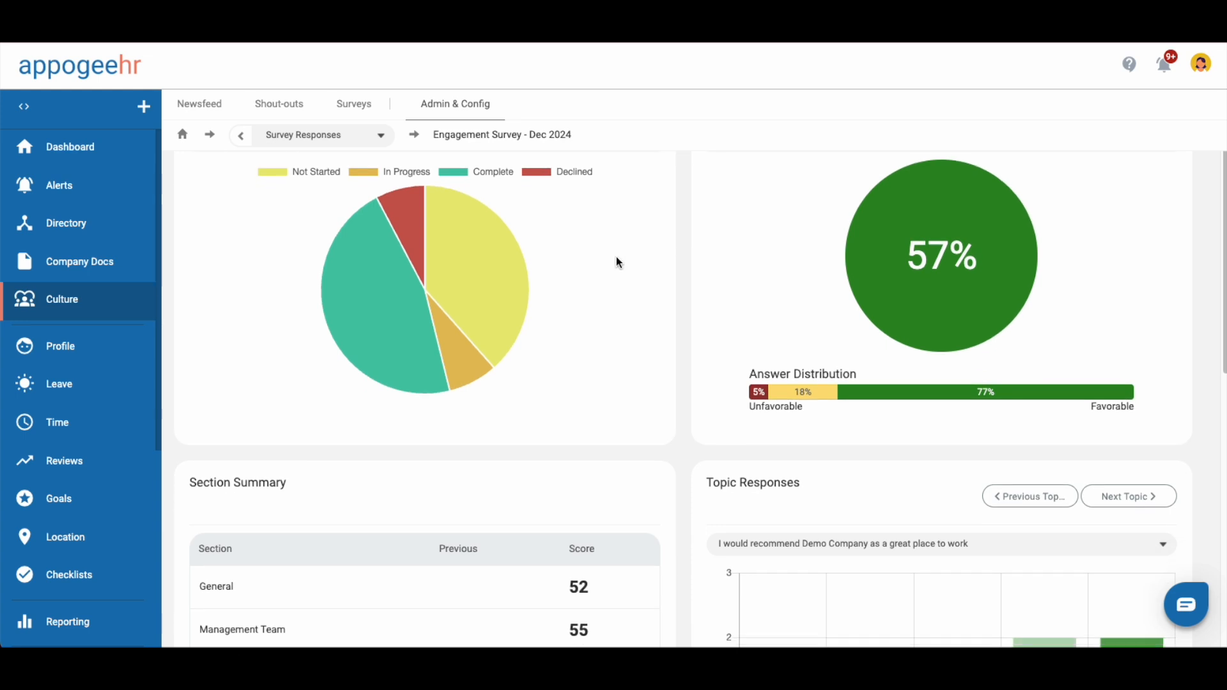
{"action": "scroll", "coordinate": [617, 254], "scroll_direction": "down", "scroll_amount": 1}
{"action": "scroll", "coordinate": [615, 253], "scroll_direction": "down", "scroll_amount": 3}
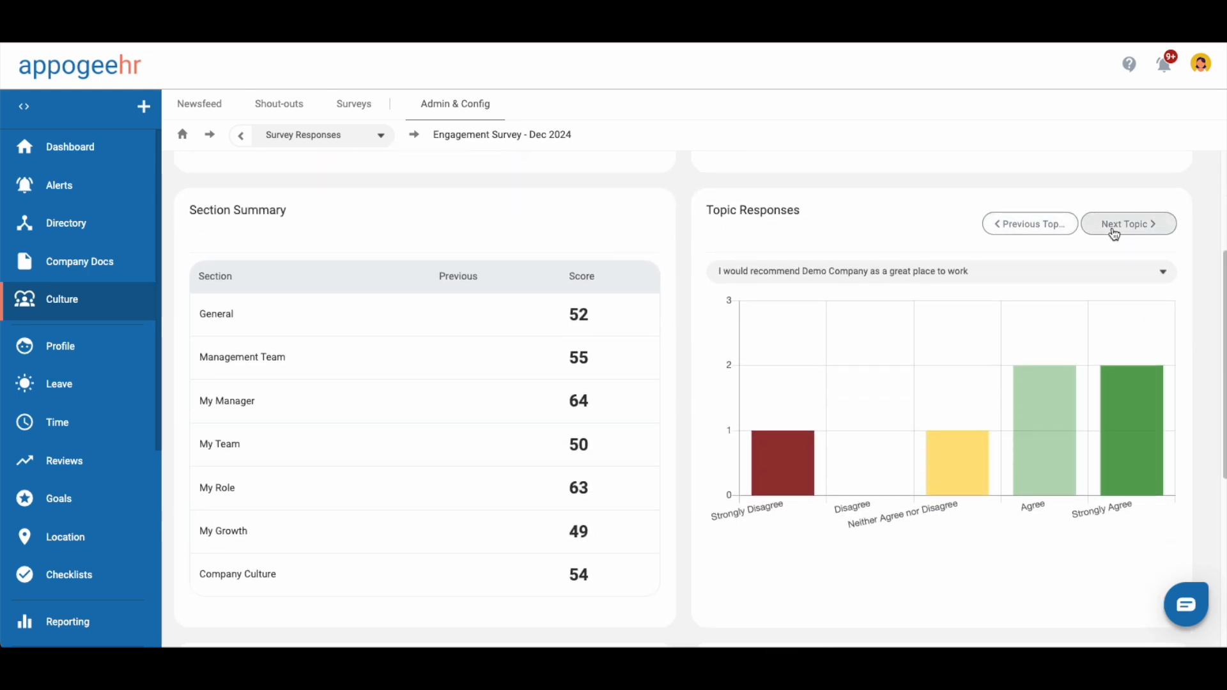
Go through the response charts of several topics and examine the highest and lowest five scores
{"action": "left_click", "coordinate": [1119, 225]}
{"action": "left_click", "coordinate": [1116, 234]}
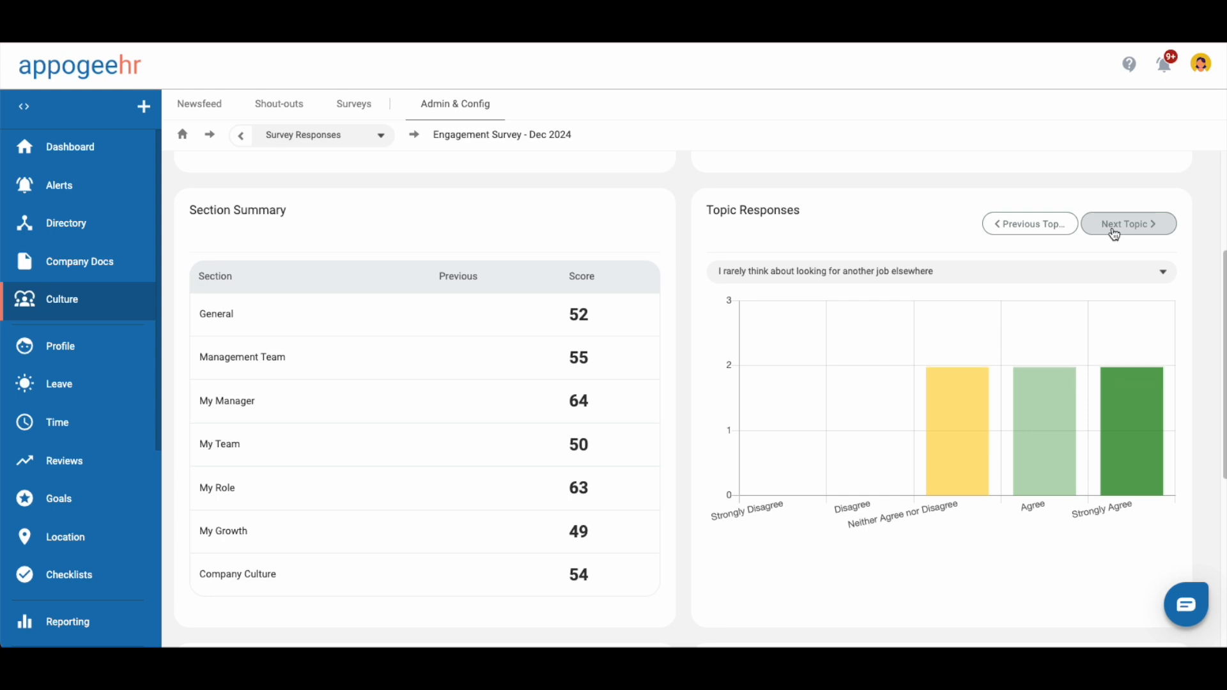
{"action": "left_click", "coordinate": [1115, 234]}
{"action": "left_click", "coordinate": [1115, 234]}
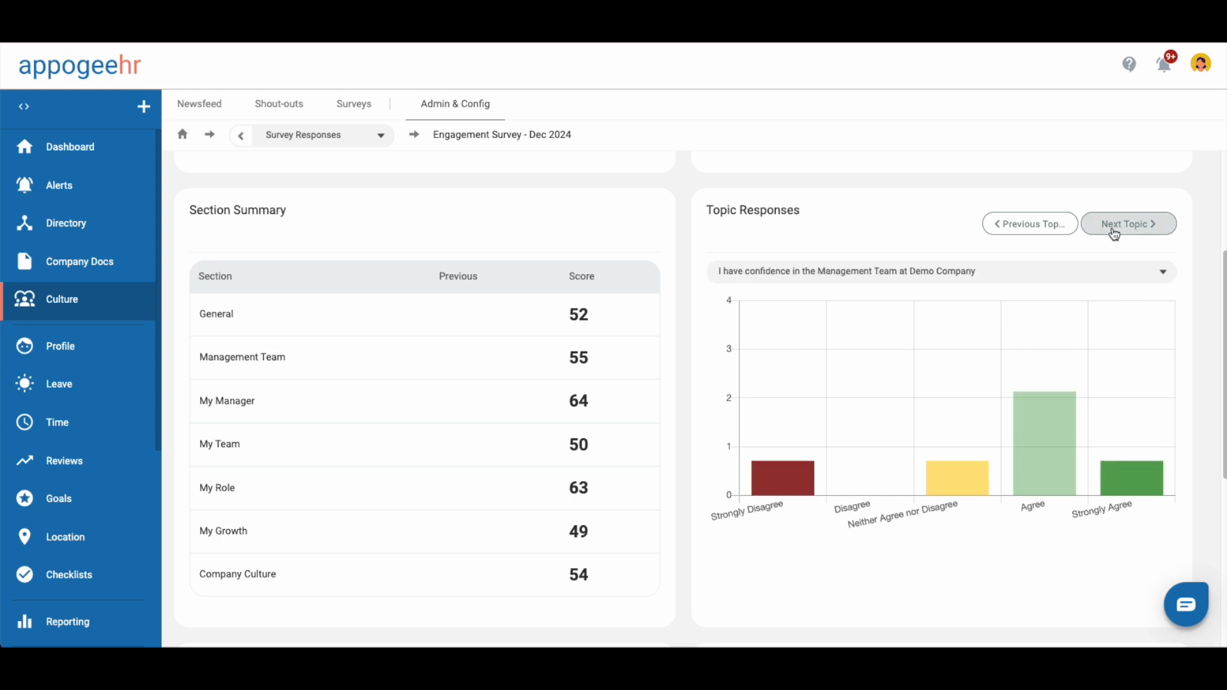
{"action": "scroll", "coordinate": [669, 253], "scroll_direction": "down", "scroll_amount": 5}
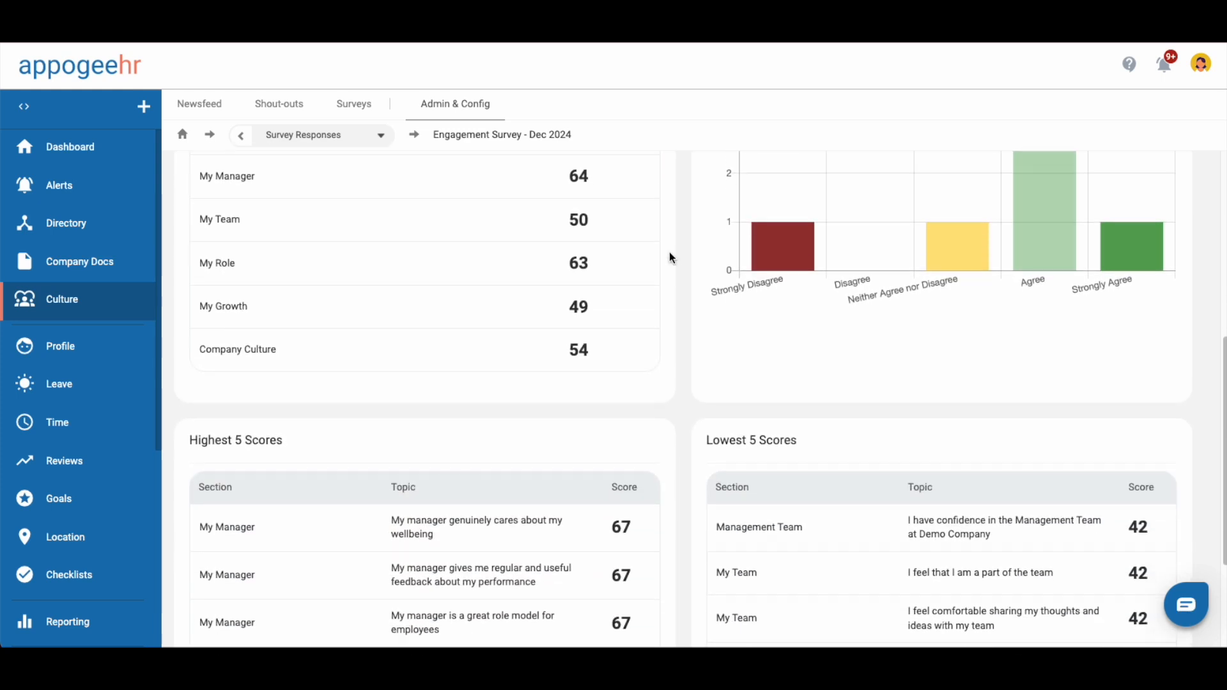
{"action": "scroll", "coordinate": [669, 252], "scroll_direction": "down", "scroll_amount": 1}
{"action": "scroll", "coordinate": [669, 251], "scroll_direction": "up", "scroll_amount": 10}
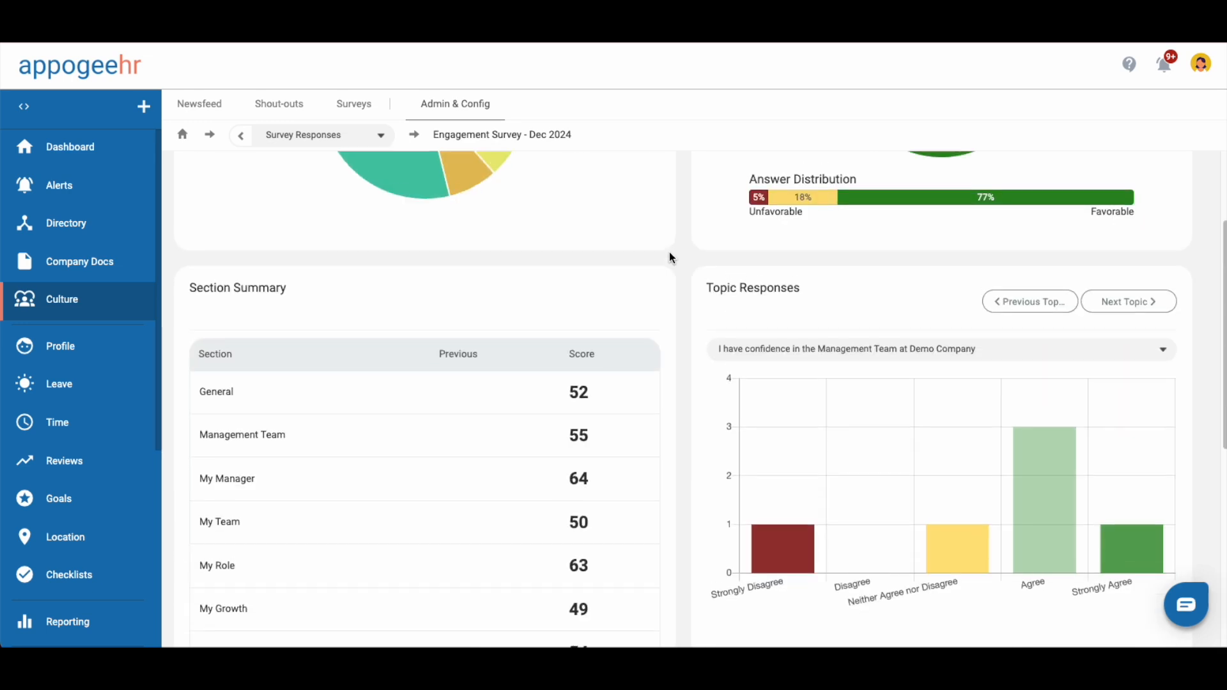
Examine the survey's topic scores across the General, Management Team, My Manager and My Team sections
{"action": "left_click", "coordinate": [270, 337]}
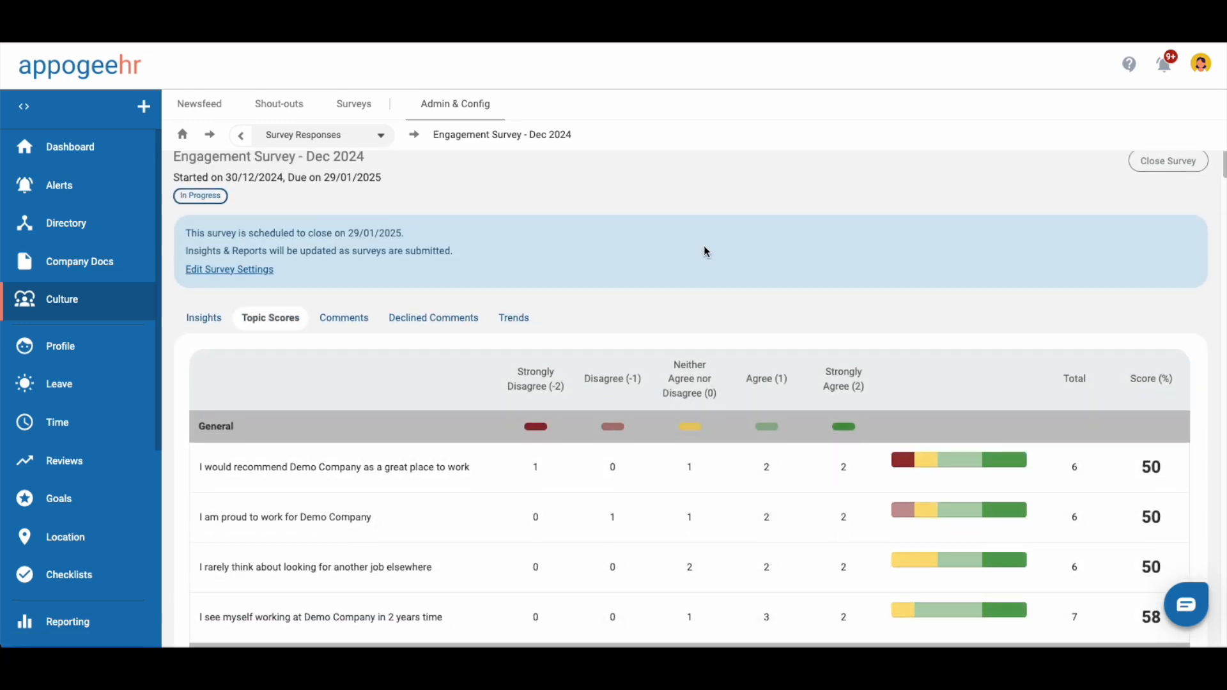
{"action": "scroll", "coordinate": [704, 251], "scroll_direction": "down", "scroll_amount": 3}
{"action": "scroll", "coordinate": [704, 246], "scroll_direction": "down", "scroll_amount": 2}
{"action": "scroll", "coordinate": [704, 247], "scroll_direction": "down", "scroll_amount": 2}
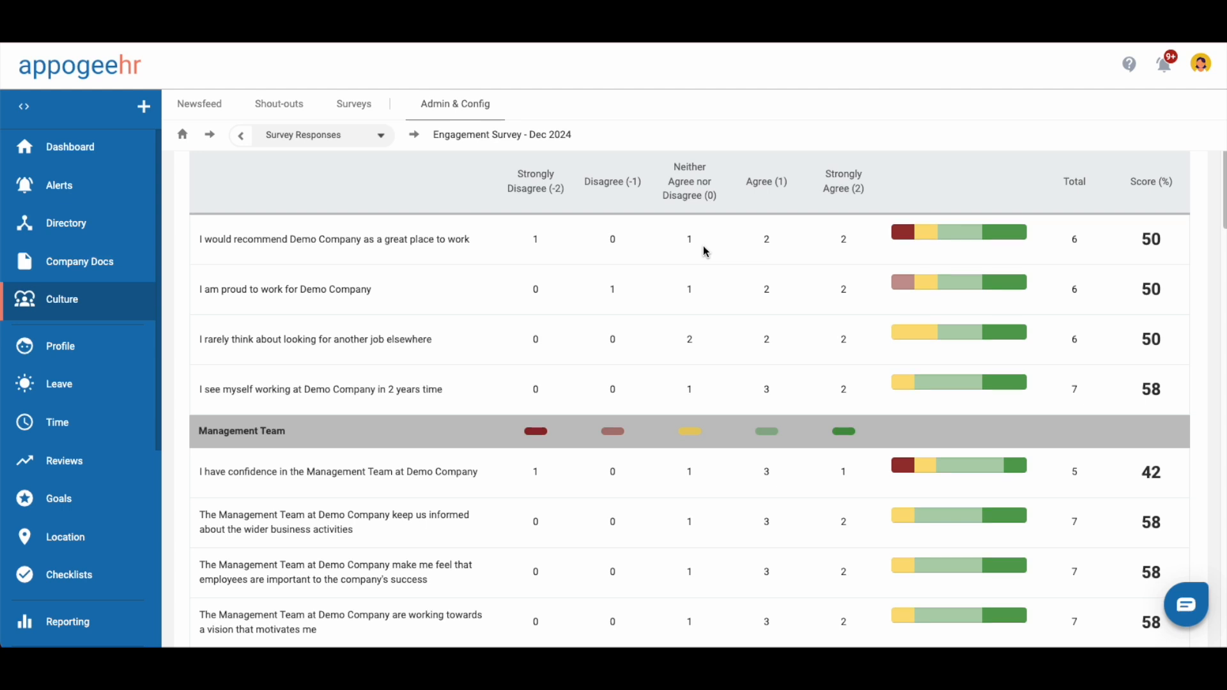
{"action": "scroll", "coordinate": [703, 248], "scroll_direction": "down", "scroll_amount": 6}
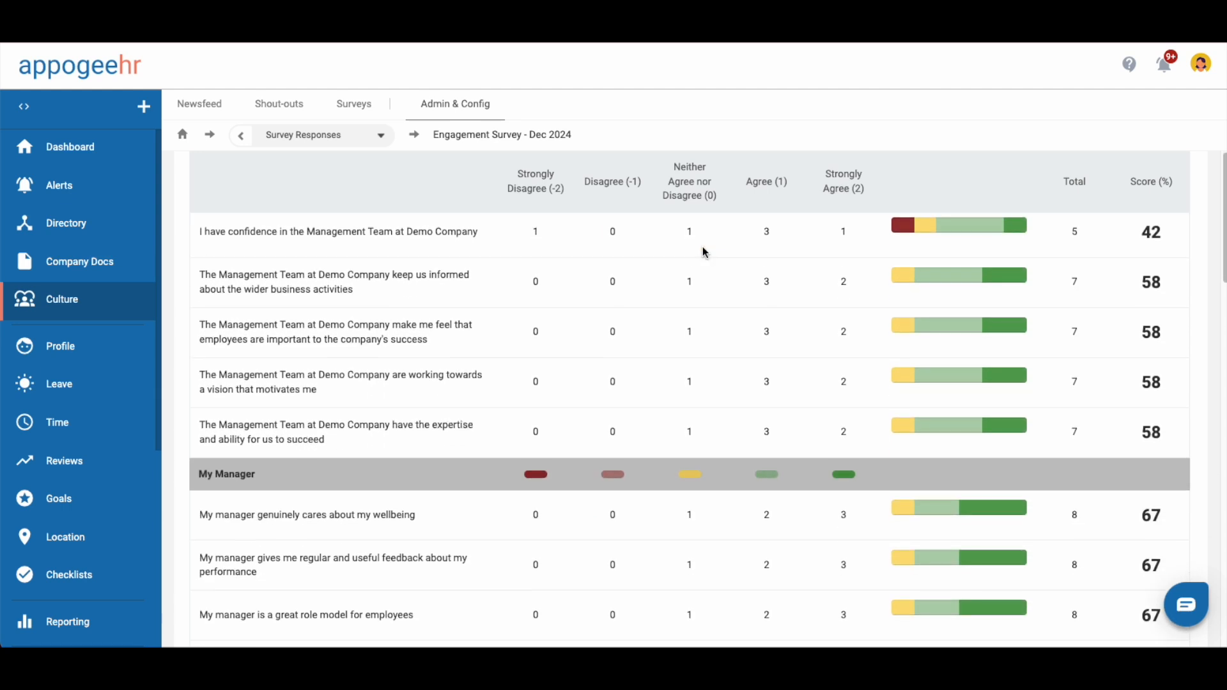
{"action": "scroll", "coordinate": [703, 251], "scroll_direction": "down", "scroll_amount": 3}
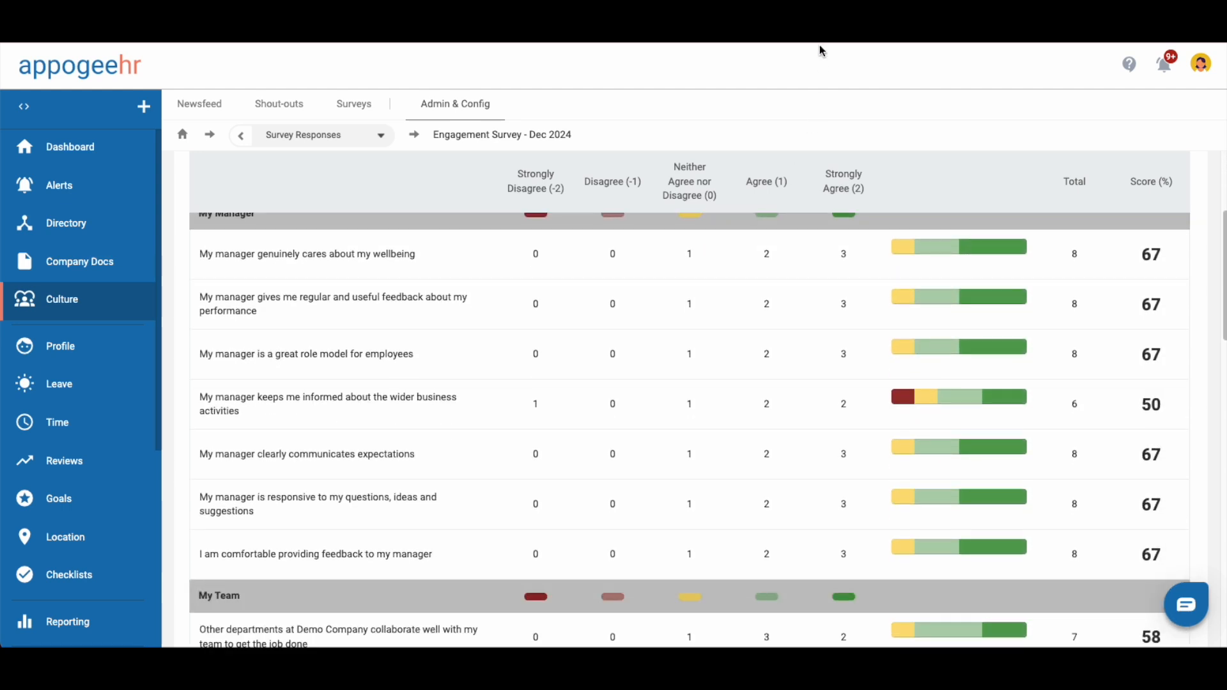